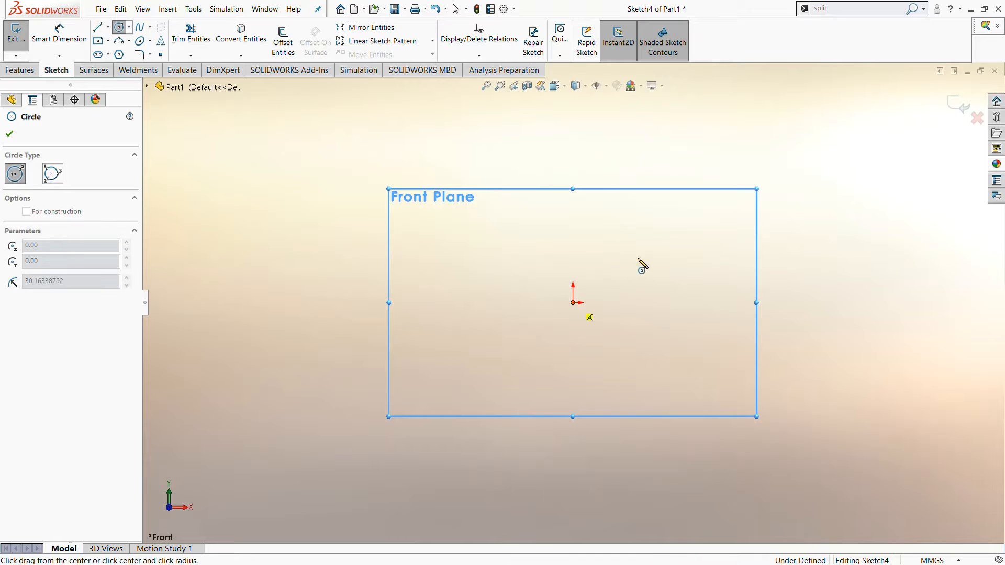
Step: Sketch a circle centred on the origin of the Front Plane and set its diameter to 100 mm
{"action": "left_click", "coordinate": [675, 229]}
{"action": "left_click", "coordinate": [59, 32]}
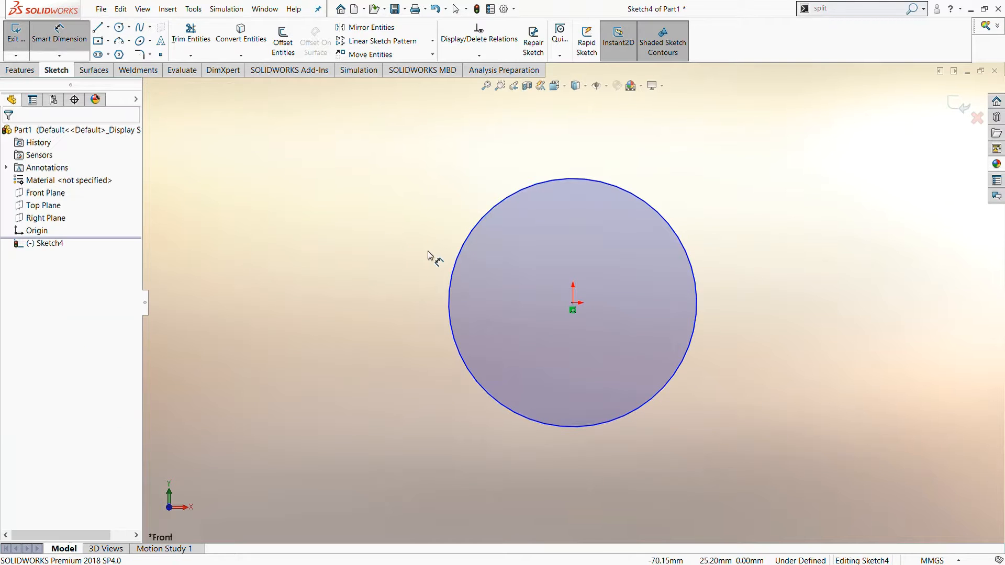
{"action": "left_click", "coordinate": [462, 253]}
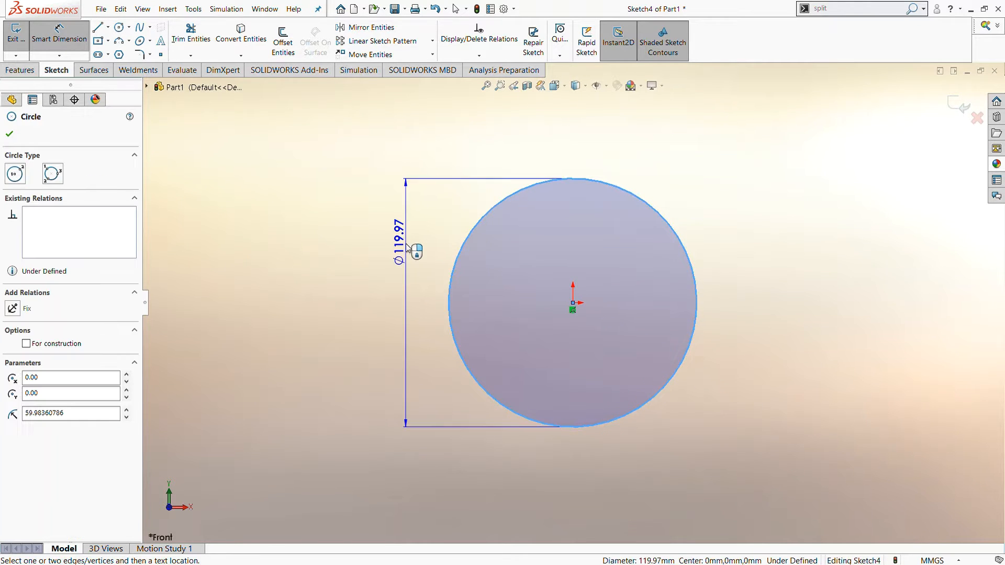
{"action": "left_click", "coordinate": [407, 245]}
{"action": "type", "text": "100"}
{"action": "key", "text": "Return"}
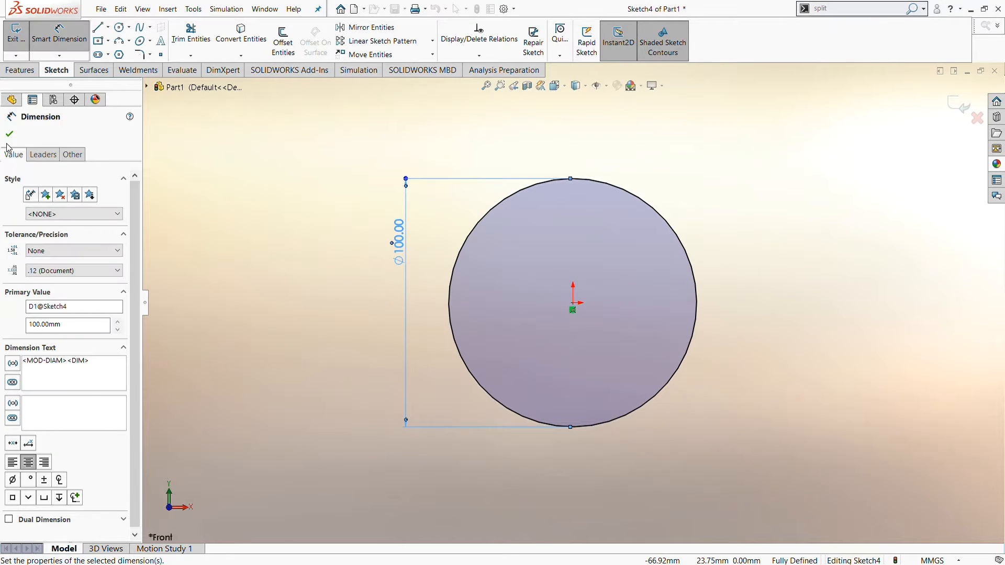
{"action": "left_click", "coordinate": [11, 135]}
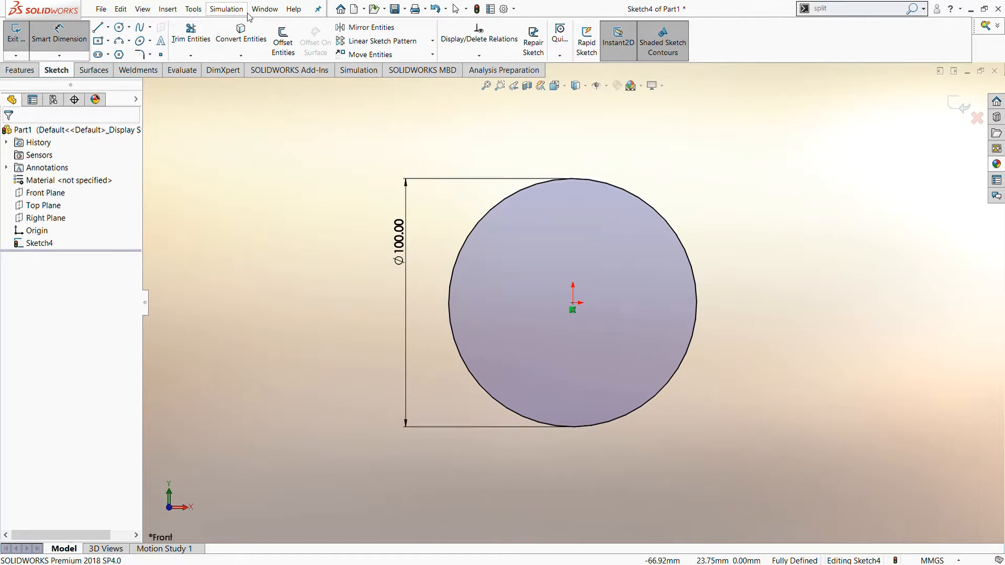
Step: Offset the circle 20 mm inward to make a concentric inner circle
{"action": "left_click", "coordinate": [283, 39]}
{"action": "left_click", "coordinate": [489, 215]}
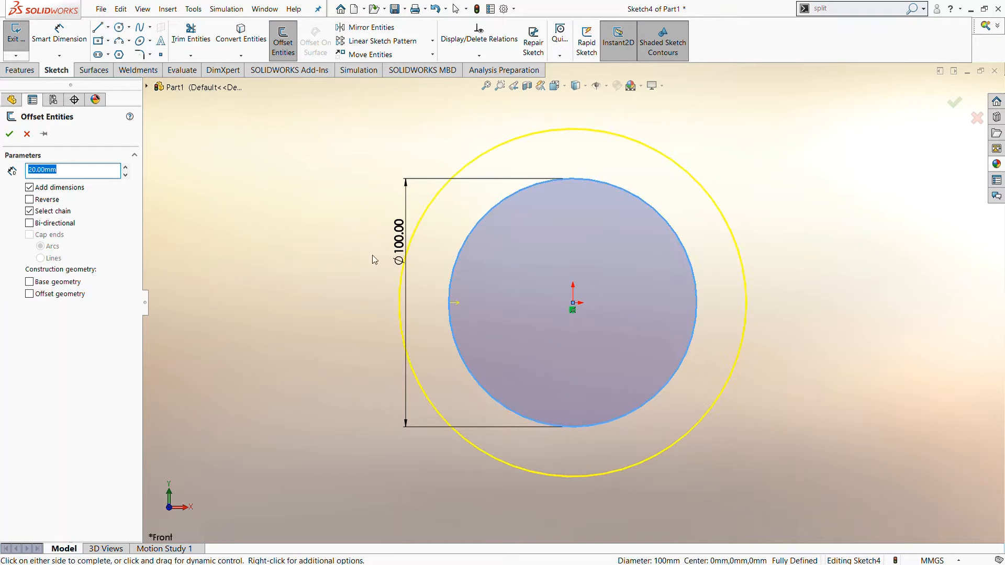
{"action": "left_click", "coordinate": [29, 200]}
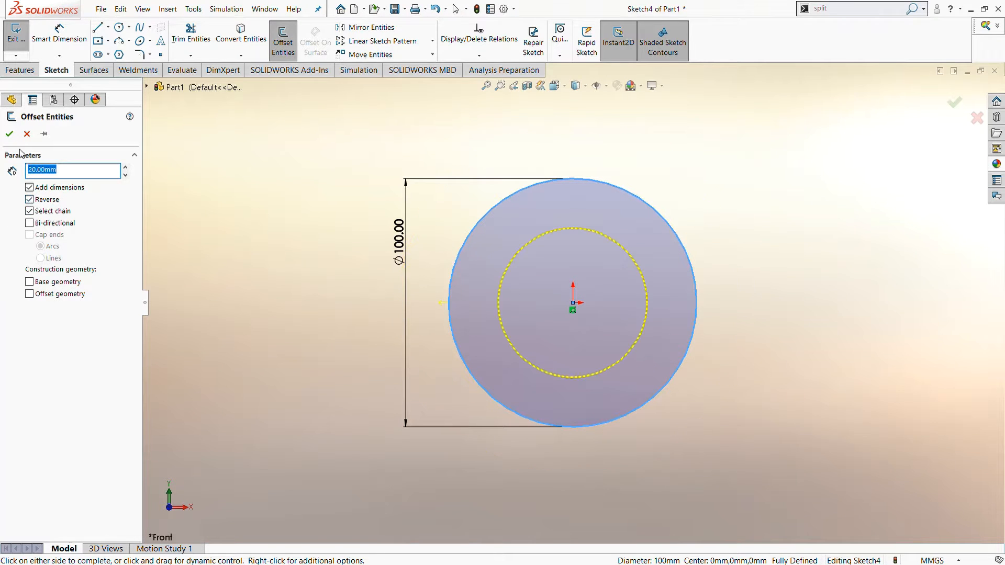
{"action": "left_click", "coordinate": [9, 134]}
{"action": "scroll", "coordinate": [605, 286], "scroll_direction": "down", "scroll_amount": 1}
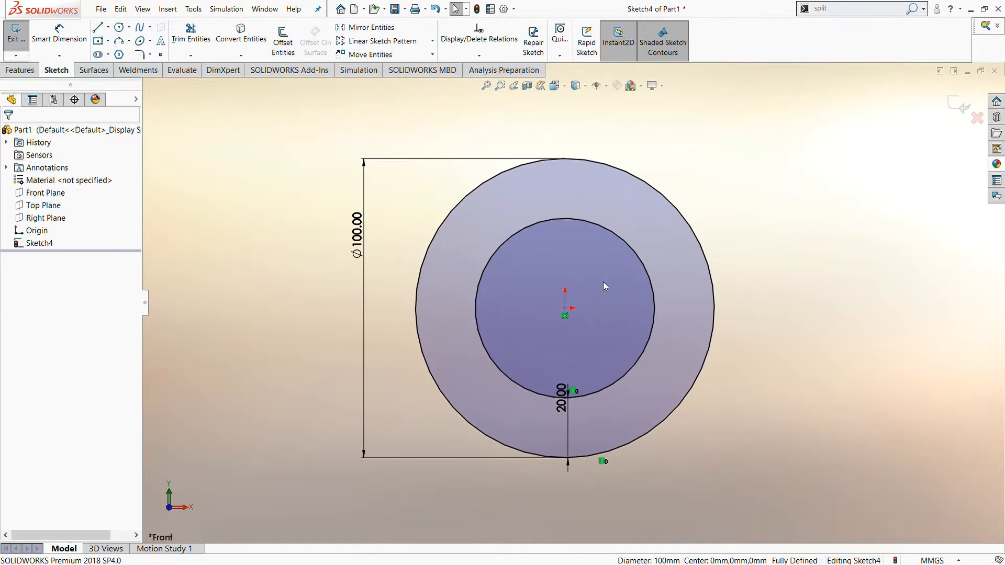
Step: Sketch a corner rectangle about 63 by 13 mm from just below the origin to beyond the outer circle's right side
{"action": "left_click", "coordinate": [102, 42]}
{"action": "left_click", "coordinate": [565, 326]}
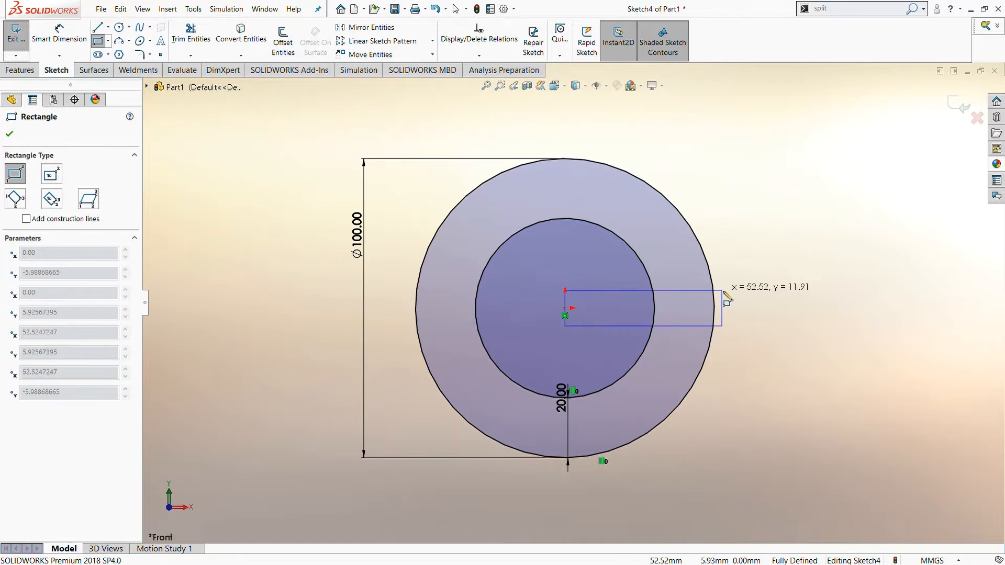
{"action": "left_click", "coordinate": [753, 287]}
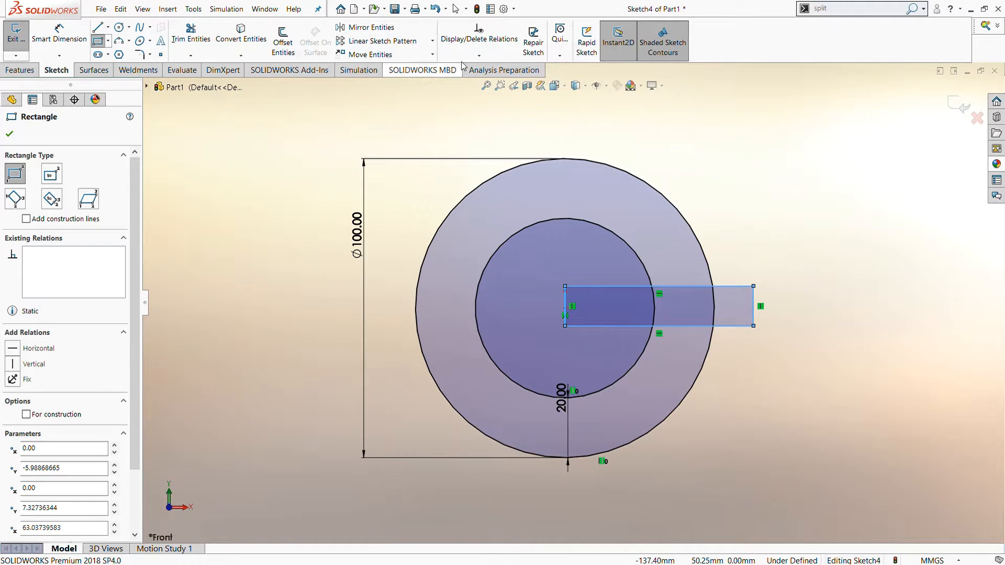
Step: Add a Horizontal relation between the midpoint of the rectangle's right edge and the origin
{"action": "left_click", "coordinate": [487, 88]}
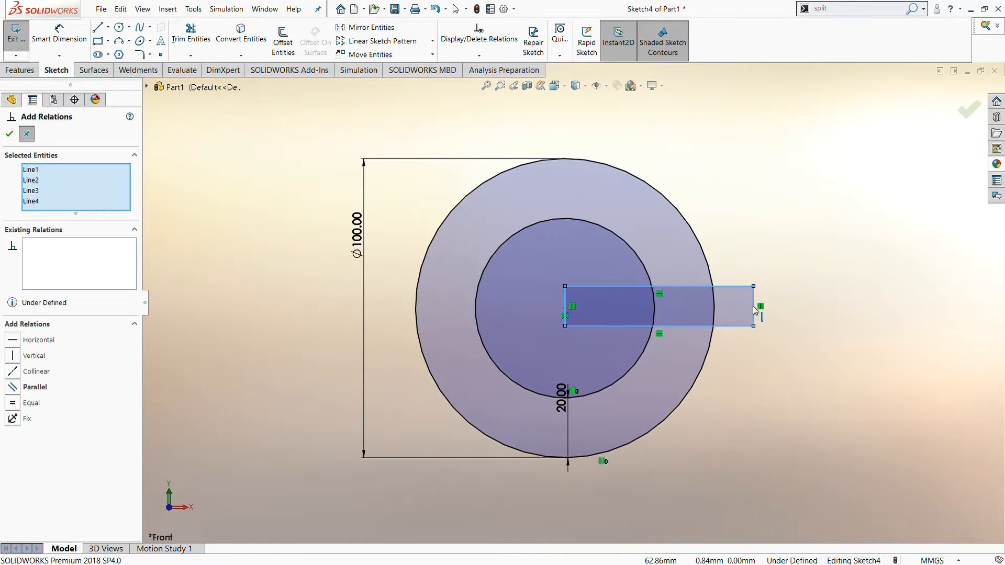
{"action": "left_click", "coordinate": [754, 306]}
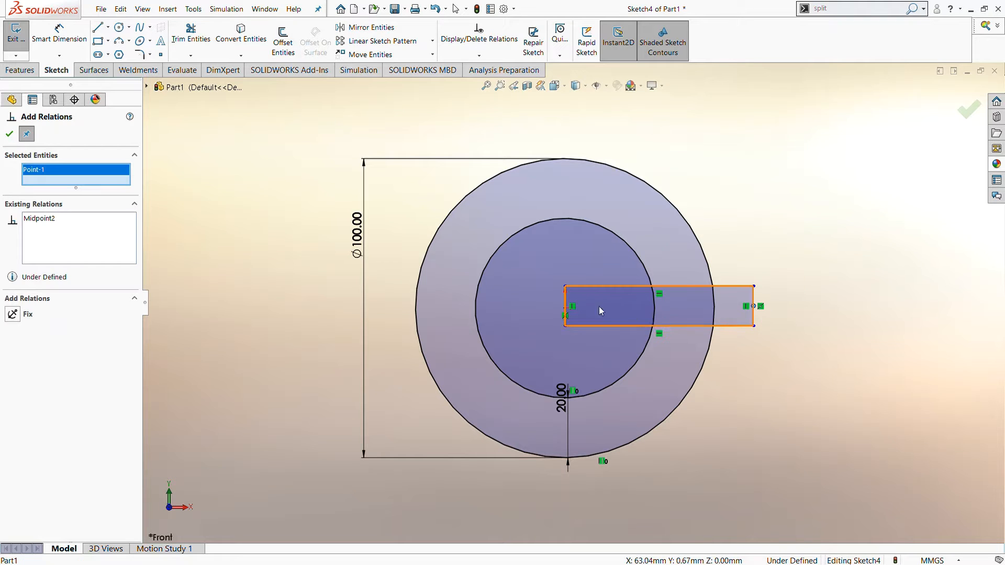
{"action": "left_click", "coordinate": [566, 308]}
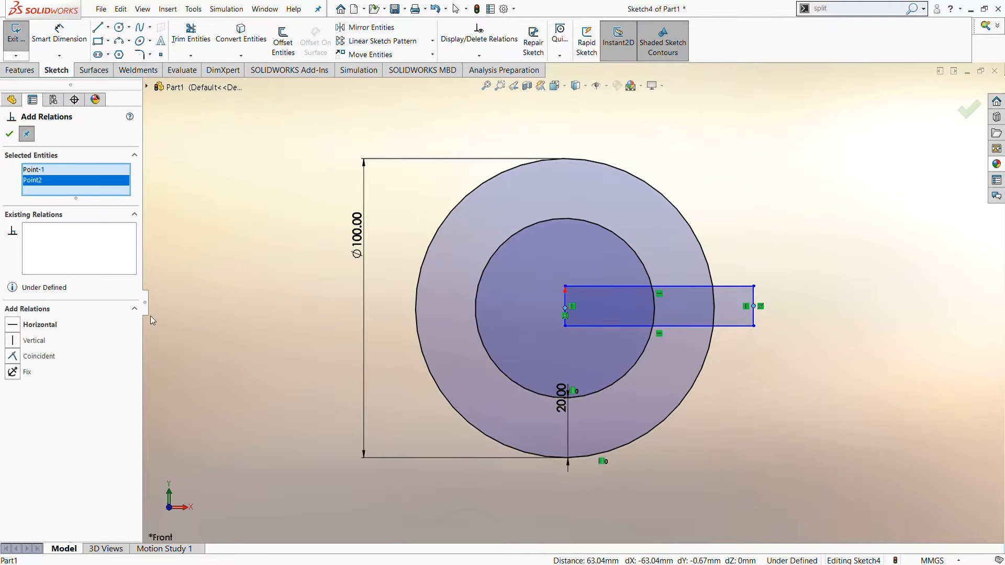
{"action": "left_click", "coordinate": [15, 325]}
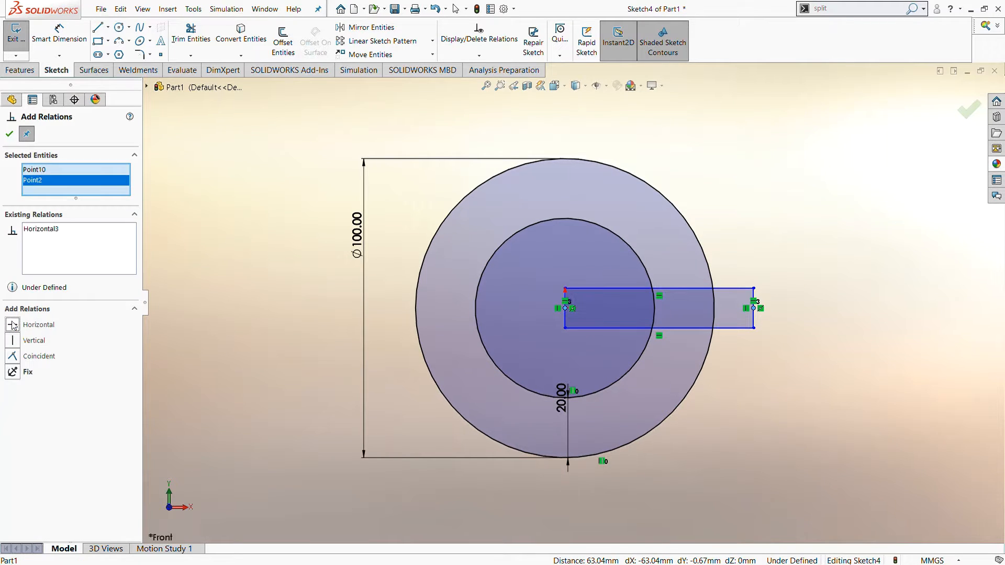
{"action": "left_click", "coordinate": [12, 136]}
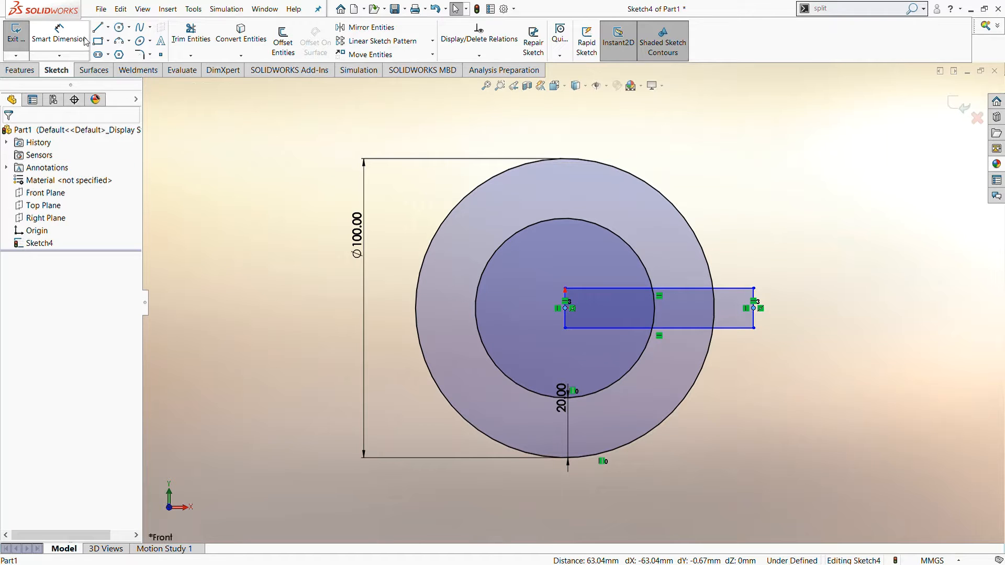
Step: Dimension the rectangle's right edge and set its height to 20 mm
{"action": "left_click", "coordinate": [755, 317]}
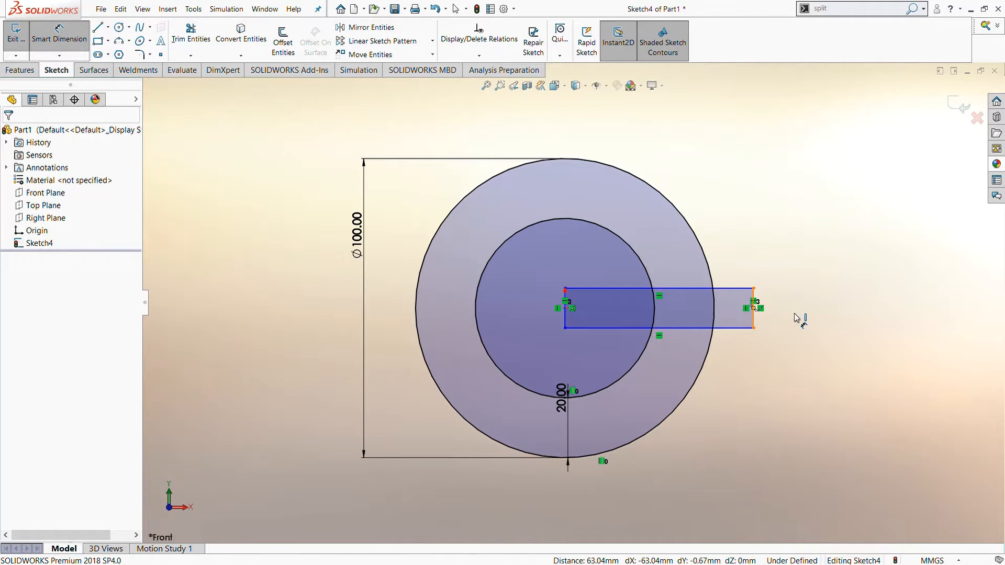
{"action": "left_click", "coordinate": [797, 317]}
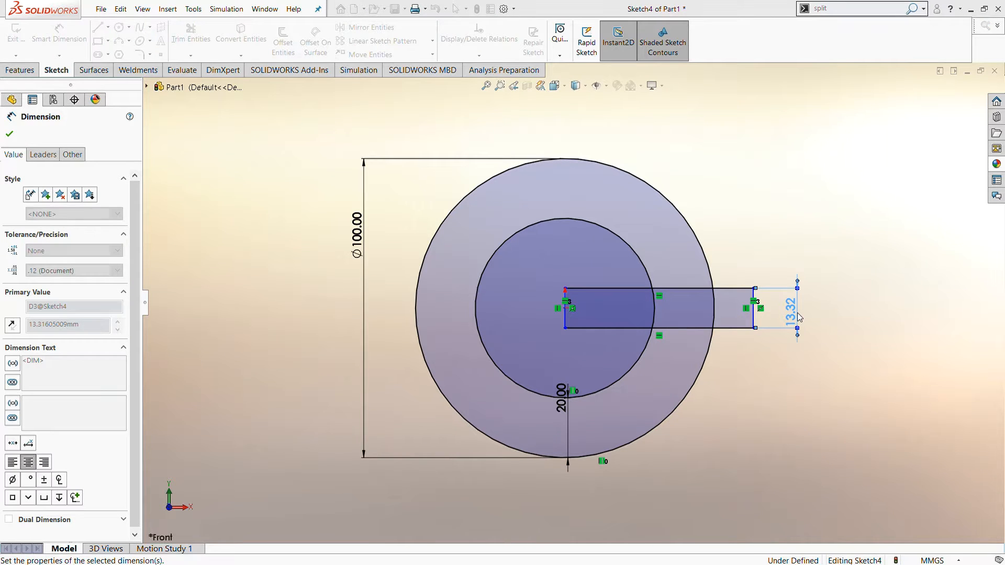
{"action": "type", "text": "20"}
{"action": "key", "text": "Return"}
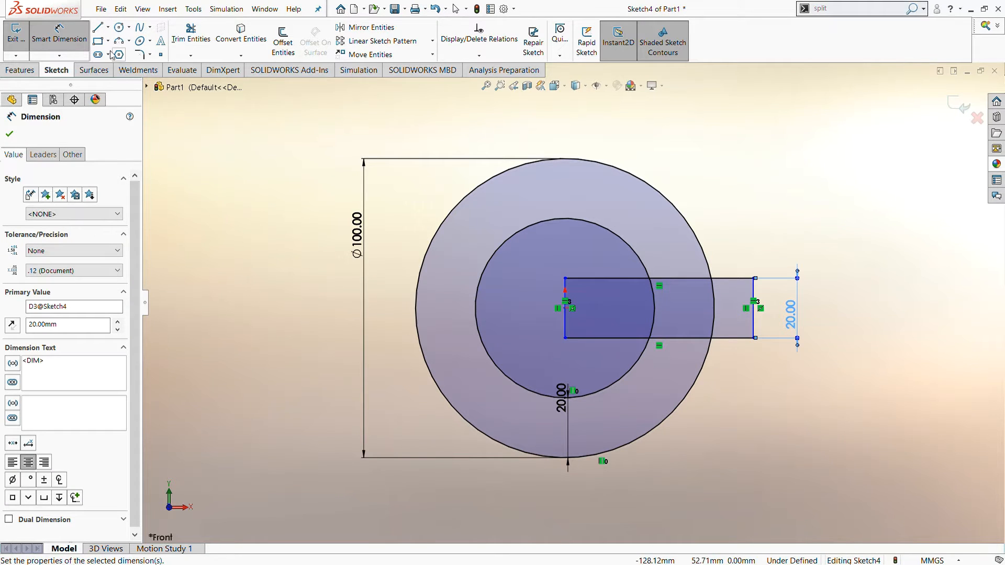
Step: Draw a diagonal line from the origin past the outer circle and dimension it at 45° to the rectangle's upper edge
{"action": "left_click", "coordinate": [98, 31]}
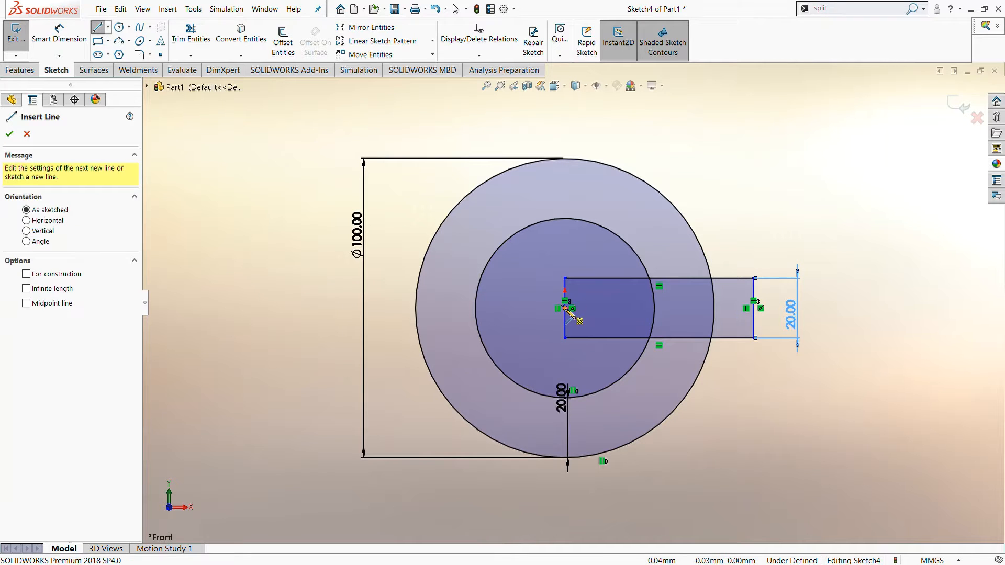
{"action": "left_click", "coordinate": [696, 177]}
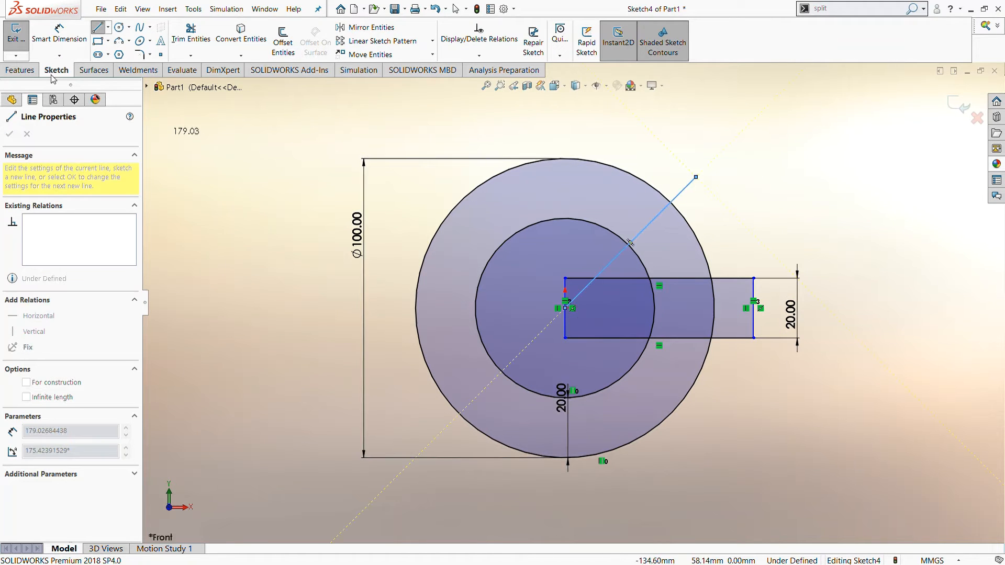
{"action": "left_click", "coordinate": [64, 46]}
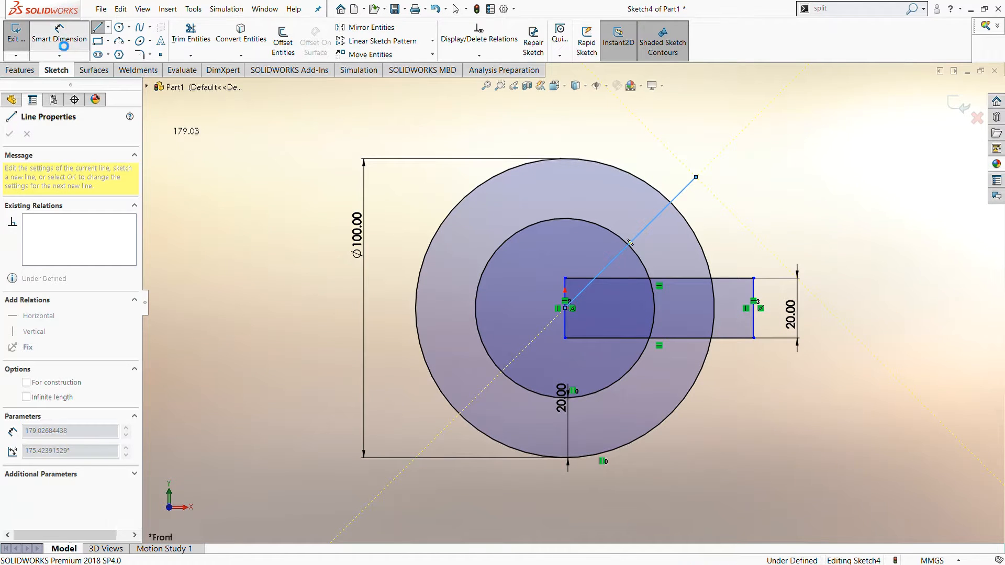
{"action": "left_click", "coordinate": [684, 278]}
{"action": "left_click", "coordinate": [740, 239]}
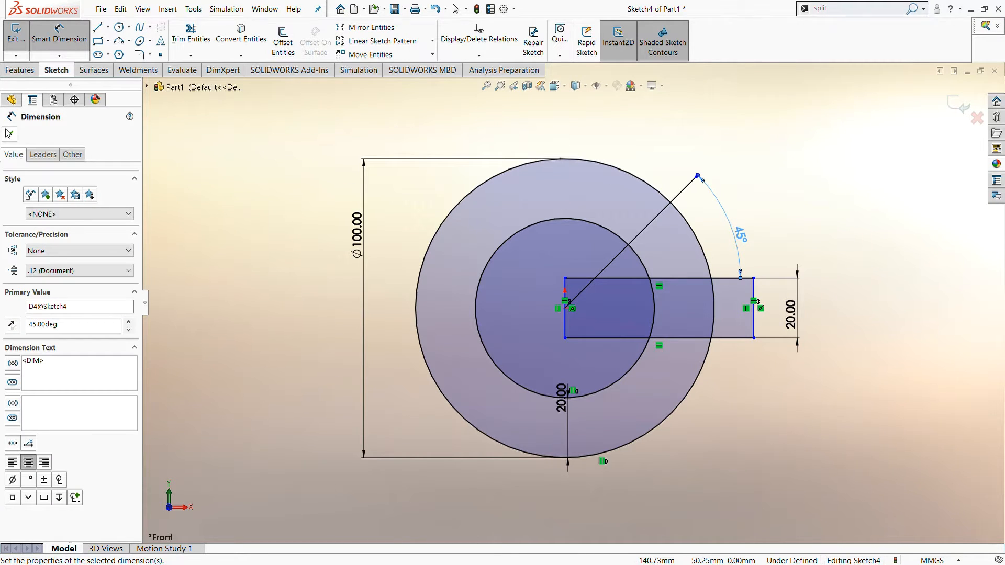
{"action": "key", "text": "Escape"}
Step: Power-trim the surplus segments of the circles, rectangle and diagonal line to leave a closed letter G profile
{"action": "left_click", "coordinate": [180, 51]}
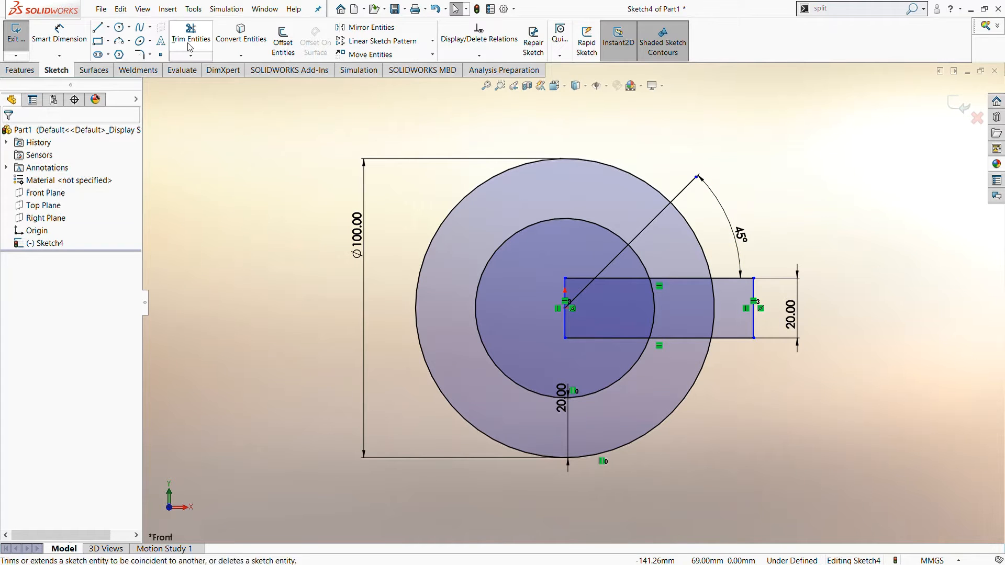
{"action": "left_click_drag", "start_coordinate": [696, 212], "coordinate": [603, 262]}
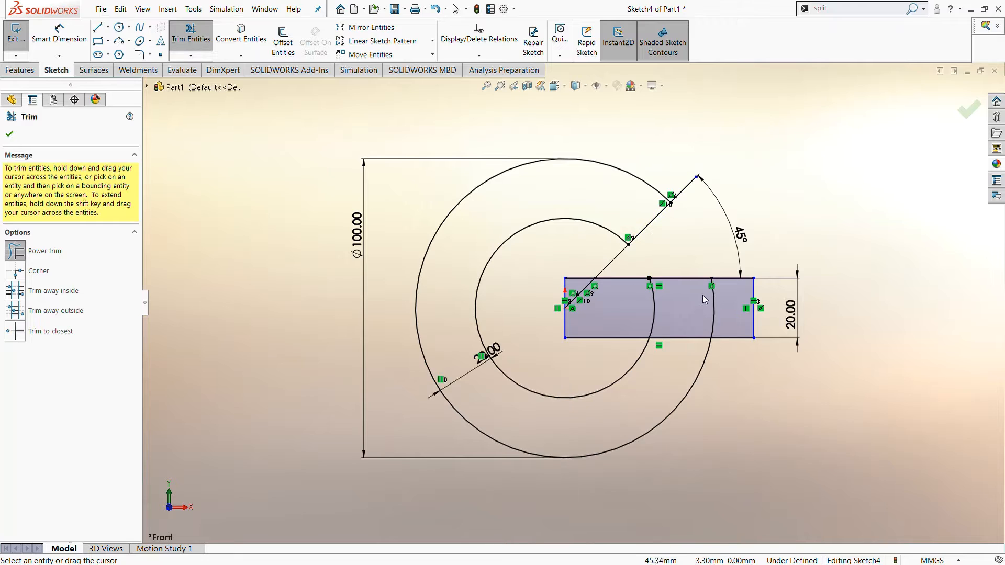
{"action": "mouse_move", "coordinate": [725, 266]}
{"action": "left_mouse_down"}
{"action": "mouse_move", "coordinate": [735, 336]}
{"action": "mouse_move", "coordinate": [757, 318]}
{"action": "left_mouse_up"}
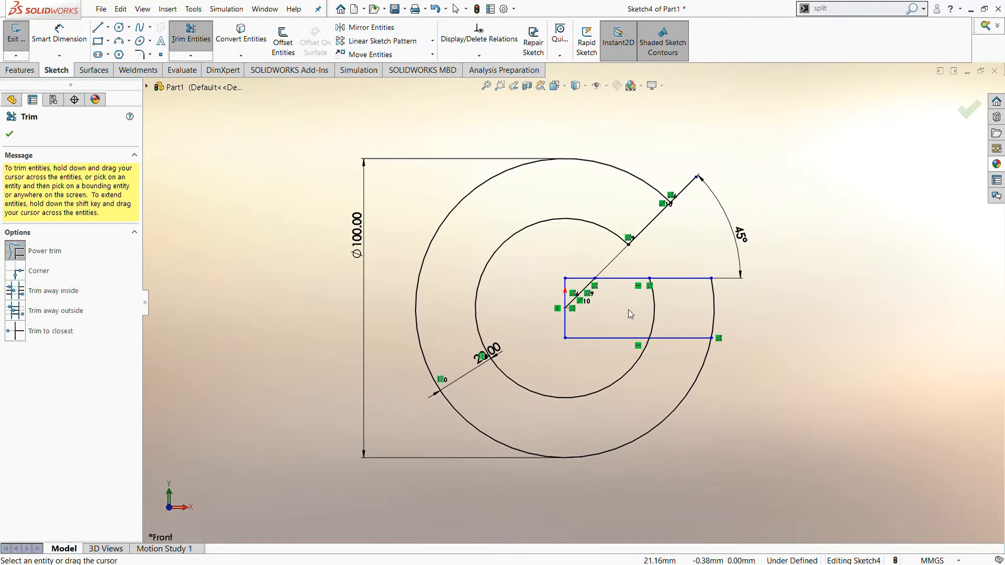
{"action": "mouse_move", "coordinate": [629, 309]}
{"action": "left_mouse_down"}
{"action": "mouse_move", "coordinate": [671, 328]}
{"action": "mouse_move", "coordinate": [681, 354]}
{"action": "left_mouse_up"}
{"action": "scroll", "coordinate": [612, 302], "scroll_direction": "down", "scroll_amount": 3}
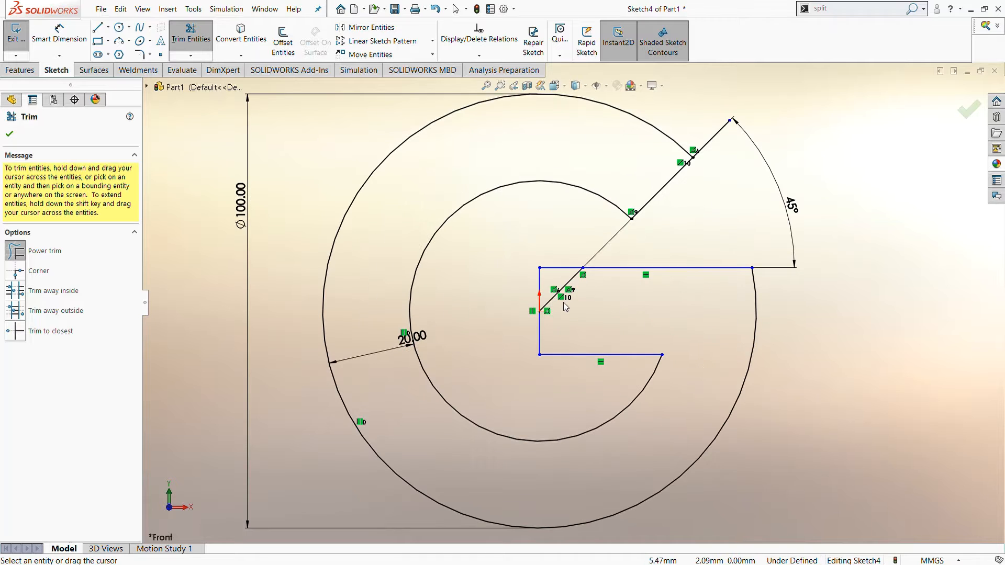
{"action": "left_click_drag", "start_coordinate": [568, 304], "coordinate": [554, 289]}
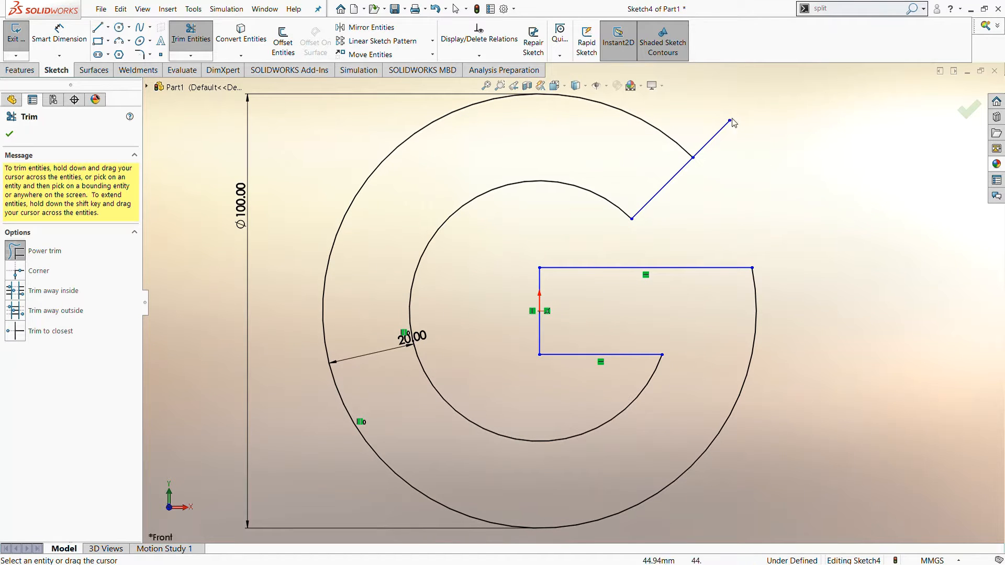
{"action": "left_click_drag", "start_coordinate": [717, 125], "coordinate": [737, 168]}
{"action": "scroll", "coordinate": [737, 168], "scroll_direction": "up", "scroll_amount": 3}
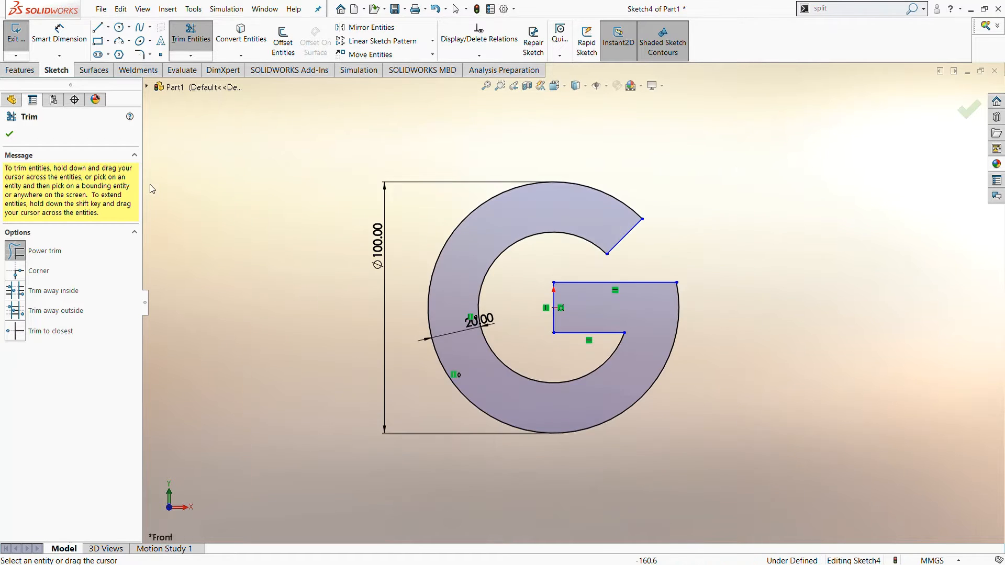
Step: Extrude the G profile as a blind boss 20 mm deep
{"action": "left_click", "coordinate": [19, 71]}
{"action": "left_click", "coordinate": [22, 42]}
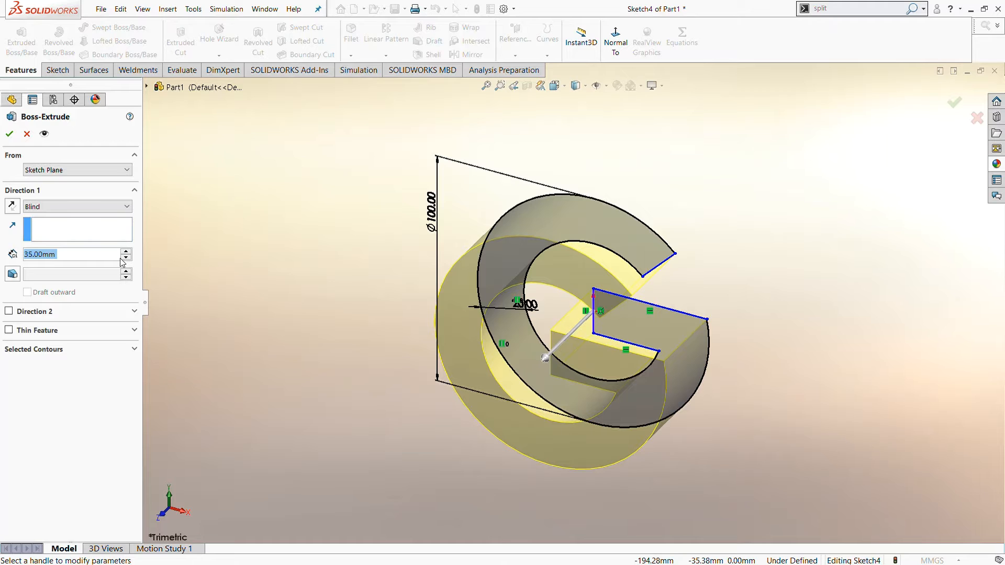
{"action": "type", "text": "20"}
{"action": "key", "text": "Return"}
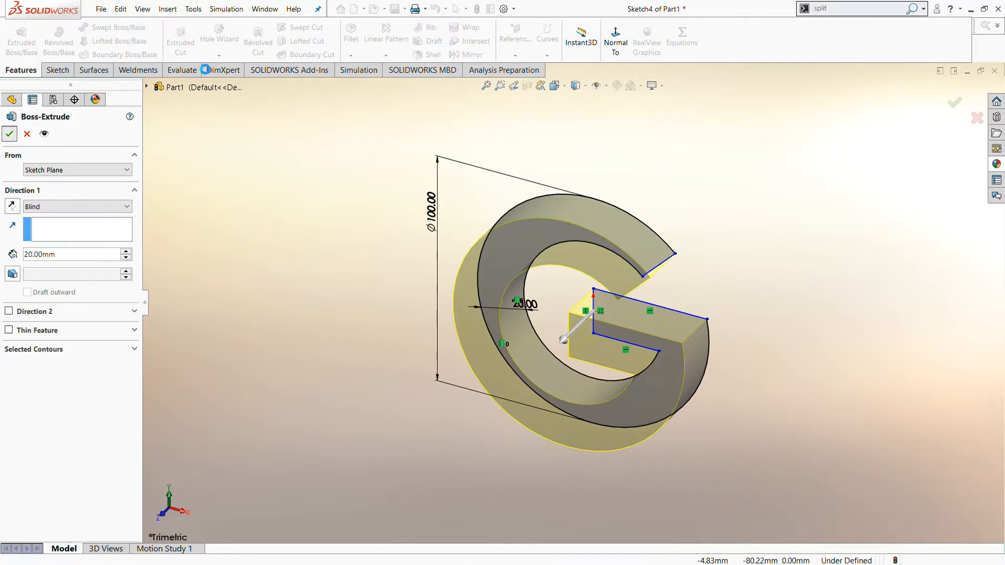
{"action": "left_click", "coordinate": [9, 135]}
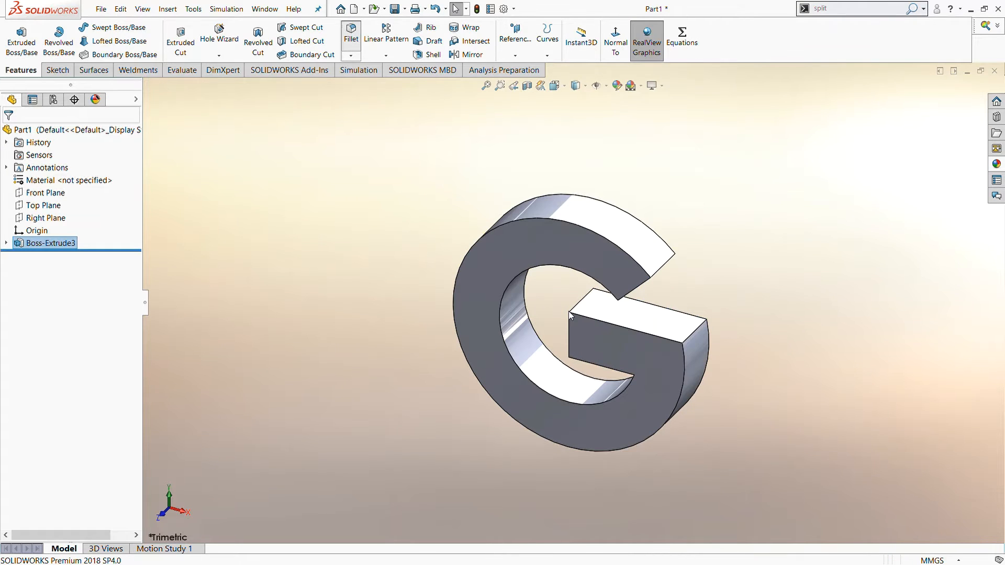
Step: Fillet all six edges of the G's front face, trying a 10 mm radius before settling on 5 mm
{"action": "left_click", "coordinate": [550, 219]}
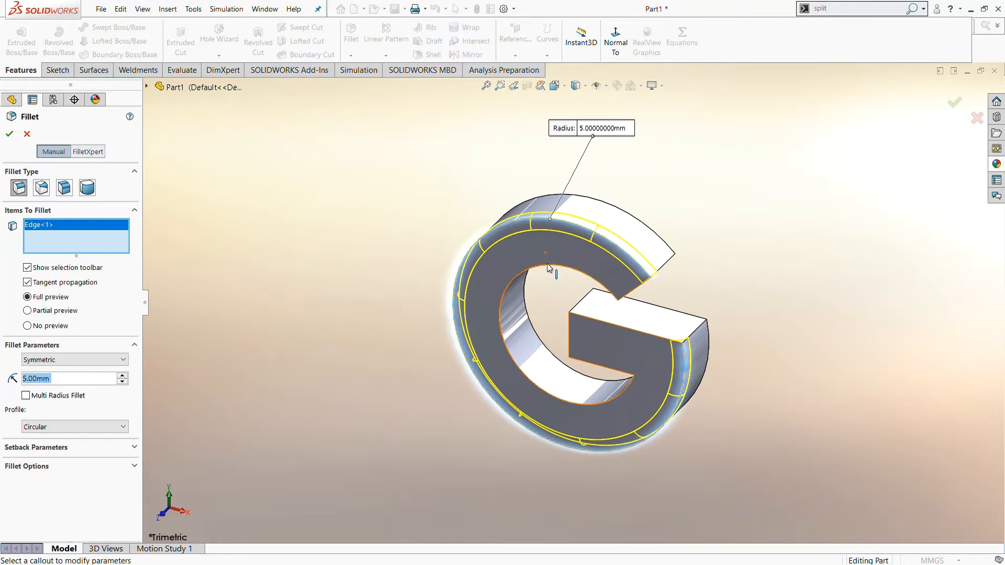
{"action": "left_click", "coordinate": [547, 265]}
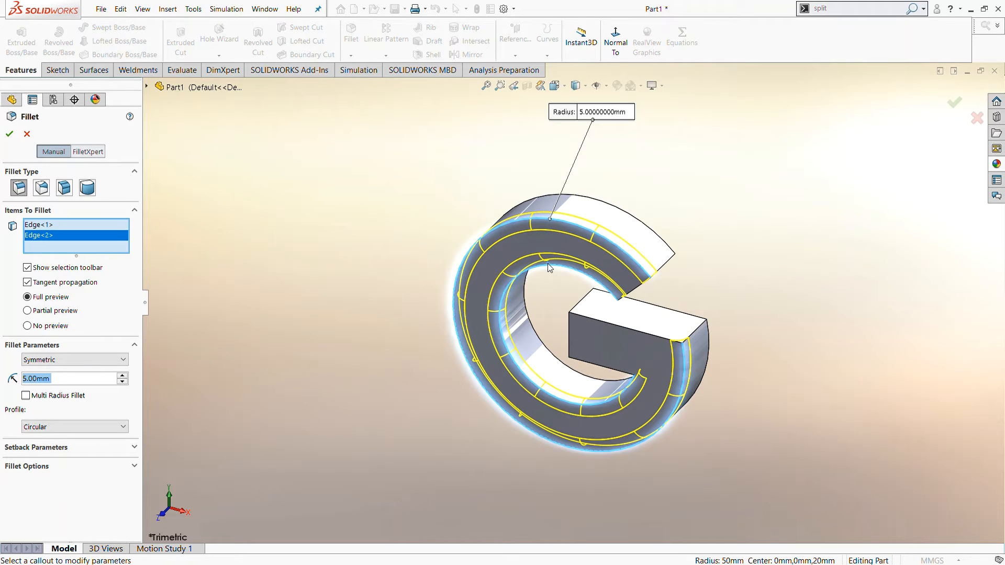
{"action": "left_click", "coordinate": [584, 318]}
{"action": "left_click", "coordinate": [569, 341]}
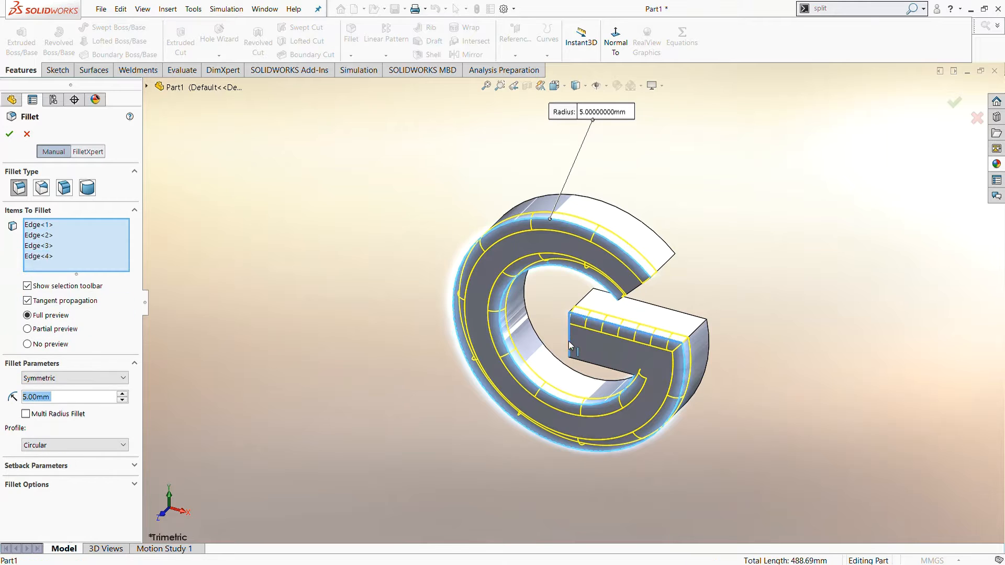
{"action": "left_click", "coordinate": [591, 362]}
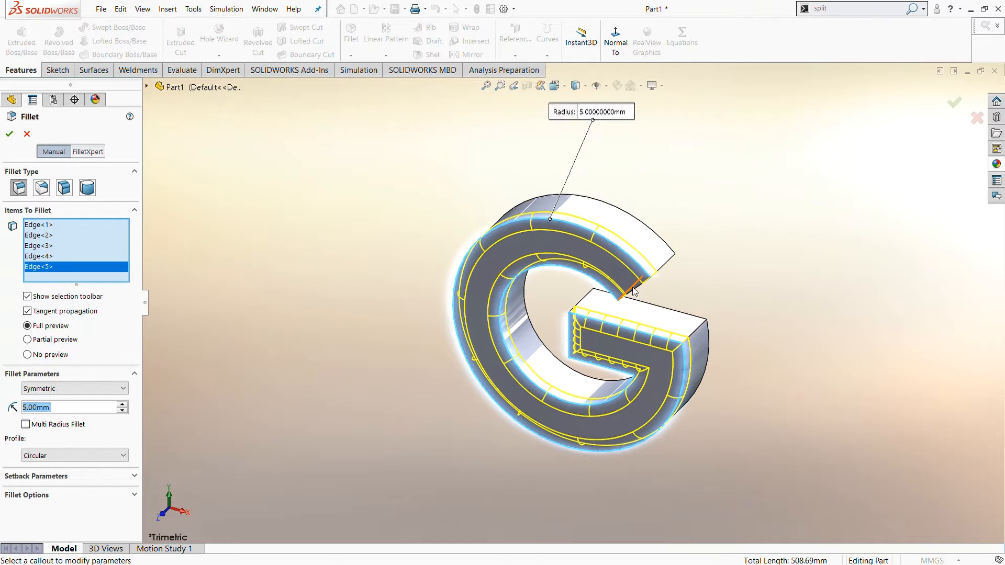
{"action": "left_click", "coordinate": [636, 292]}
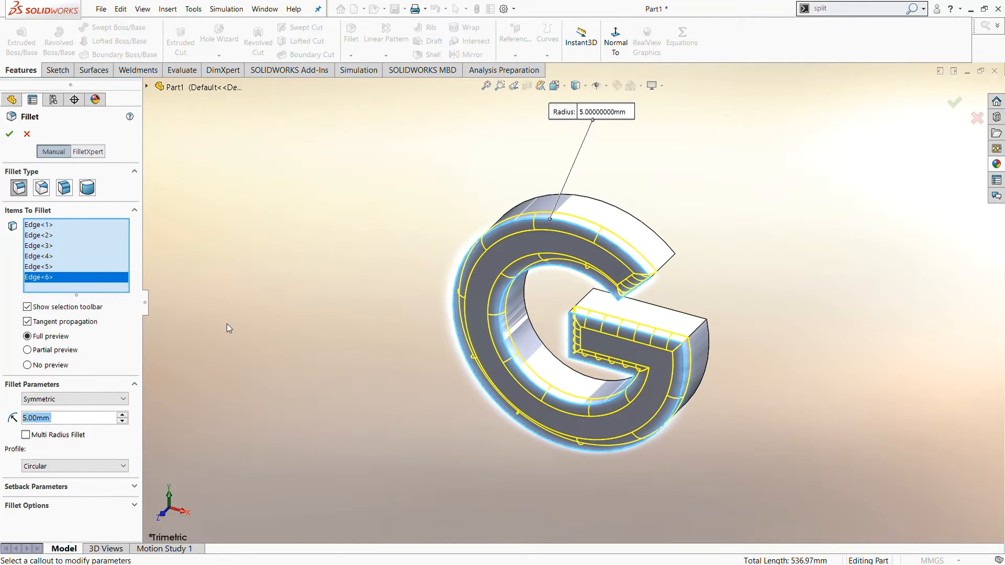
{"action": "type", "text": "10"}
{"action": "key", "text": "Return"}
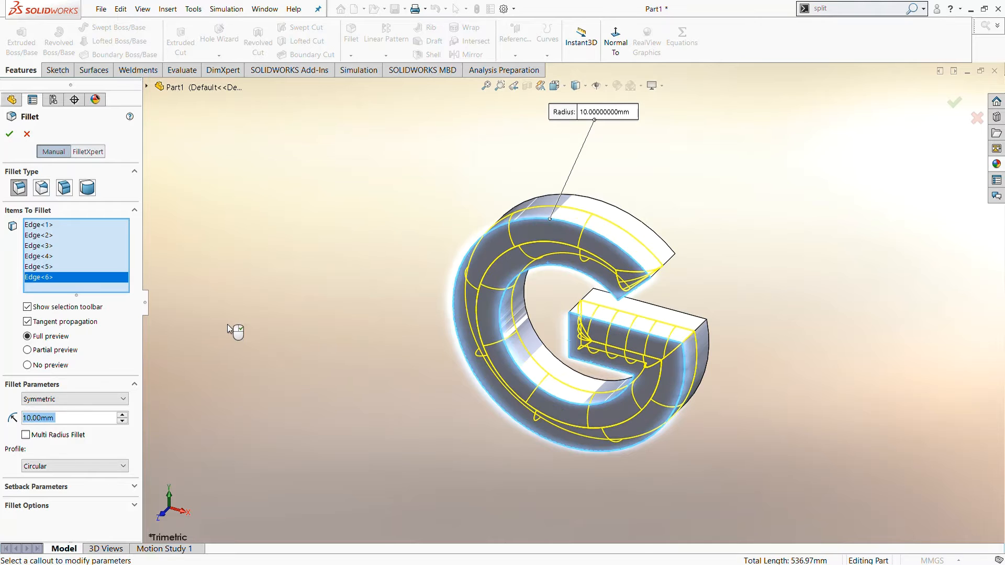
{"action": "type", "text": "5"}
{"action": "key", "text": "Return"}
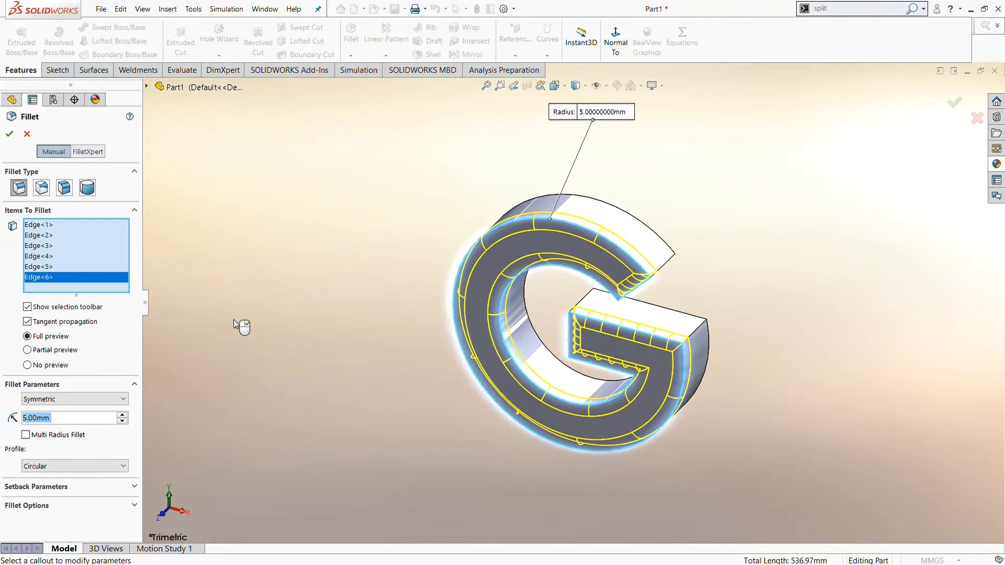
{"action": "left_click", "coordinate": [9, 135]}
{"action": "middle_click_drag", "start_coordinate": [349, 225], "coordinate": [352, 262]}
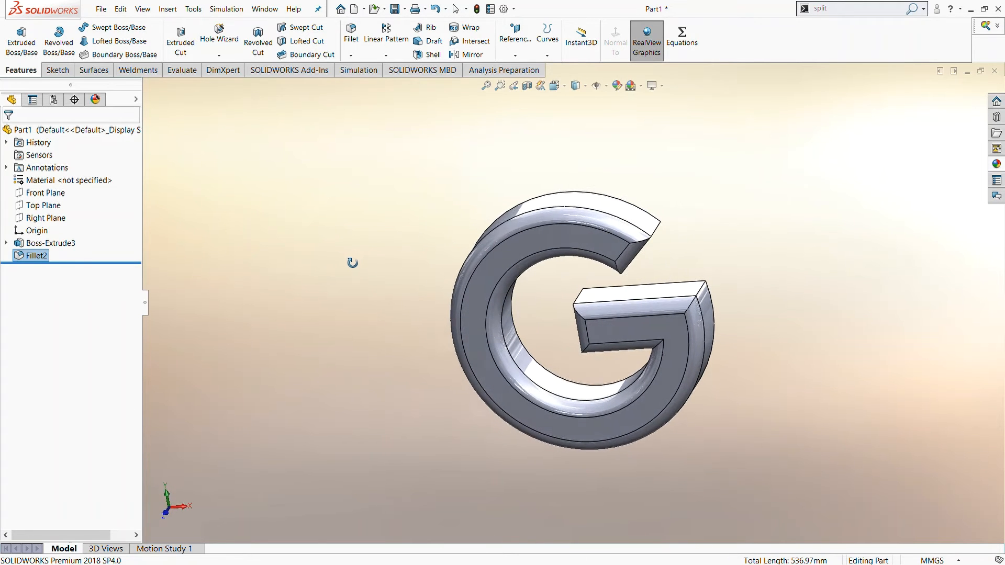
{"action": "left_click", "coordinate": [886, 17]}
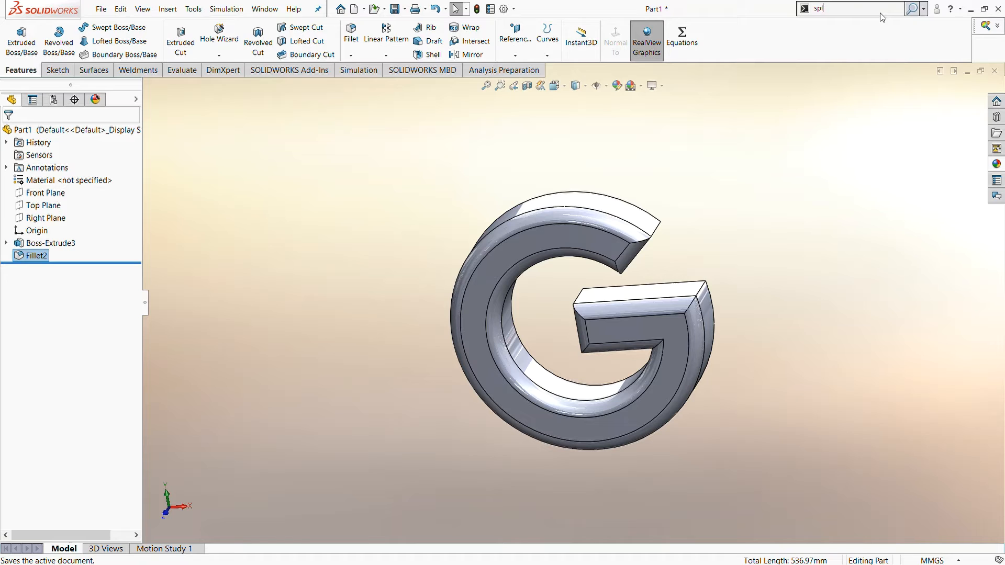
{"action": "left_click", "coordinate": [399, 162]}
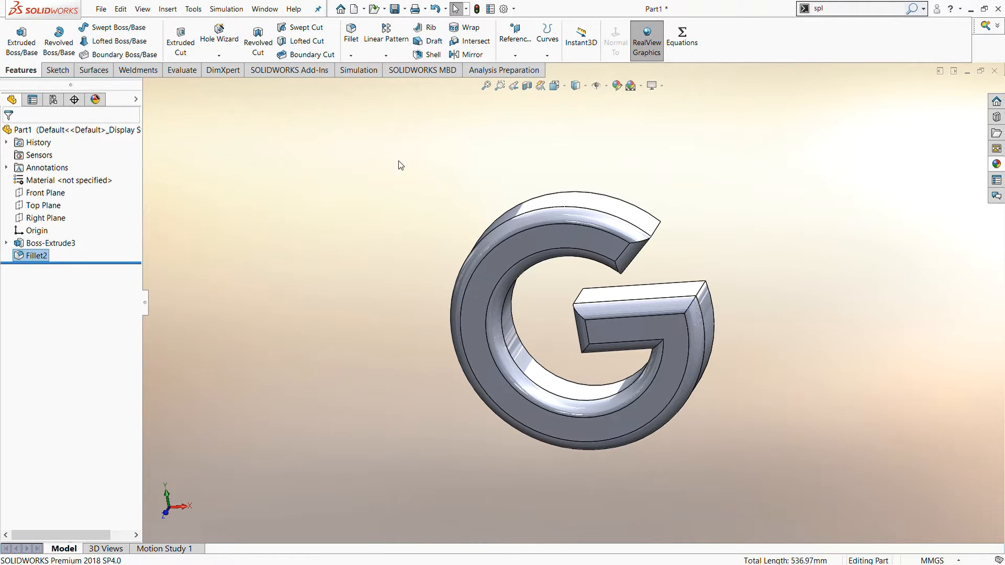
{"action": "left_click", "coordinate": [57, 180]}
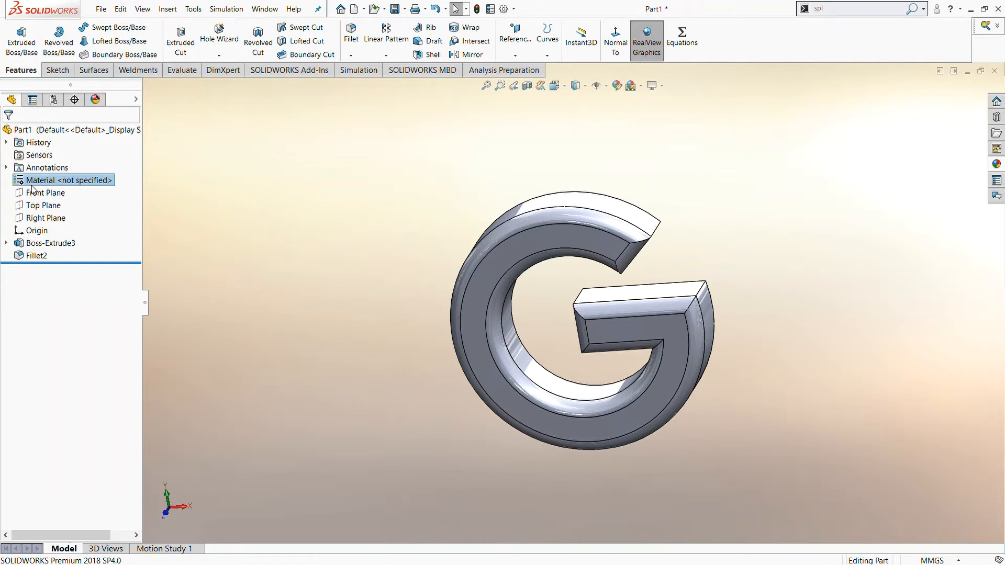
Step: Start a sketch on the Front Plane and draw a line about 56 mm long from the origin diagonally down past the G's outer edge
{"action": "left_click", "coordinate": [56, 192]}
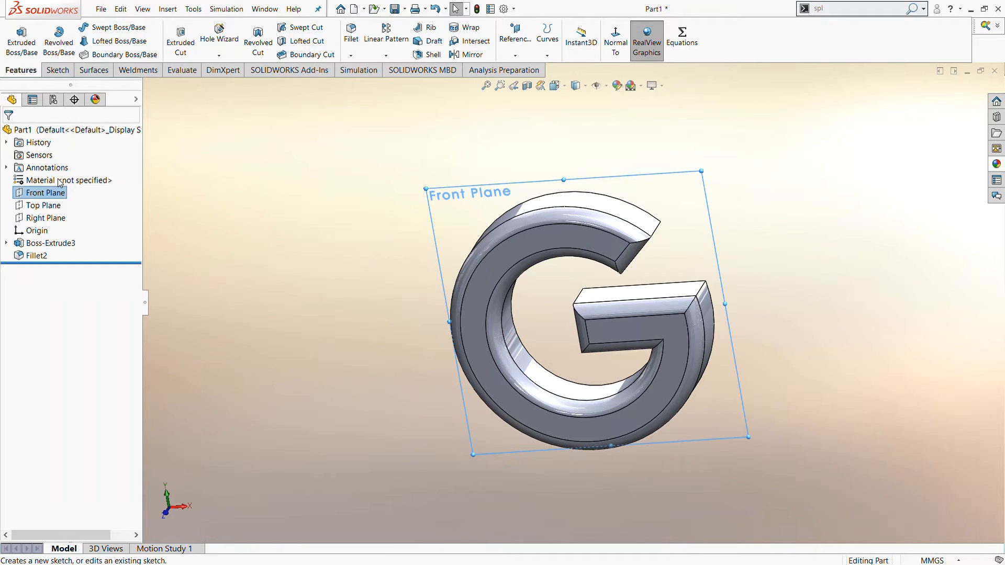
{"action": "left_click", "coordinate": [59, 178]}
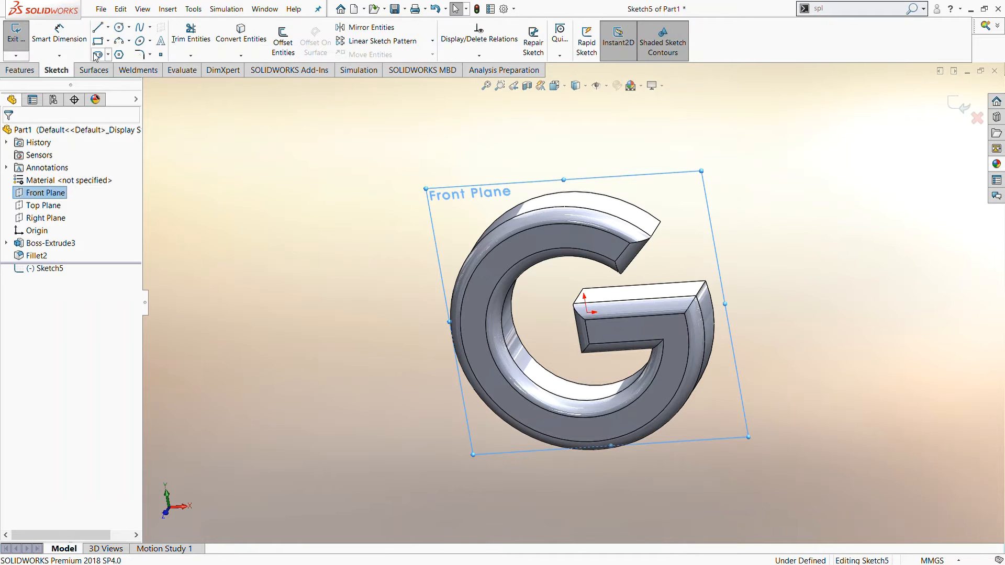
{"action": "left_click", "coordinate": [55, 269]}
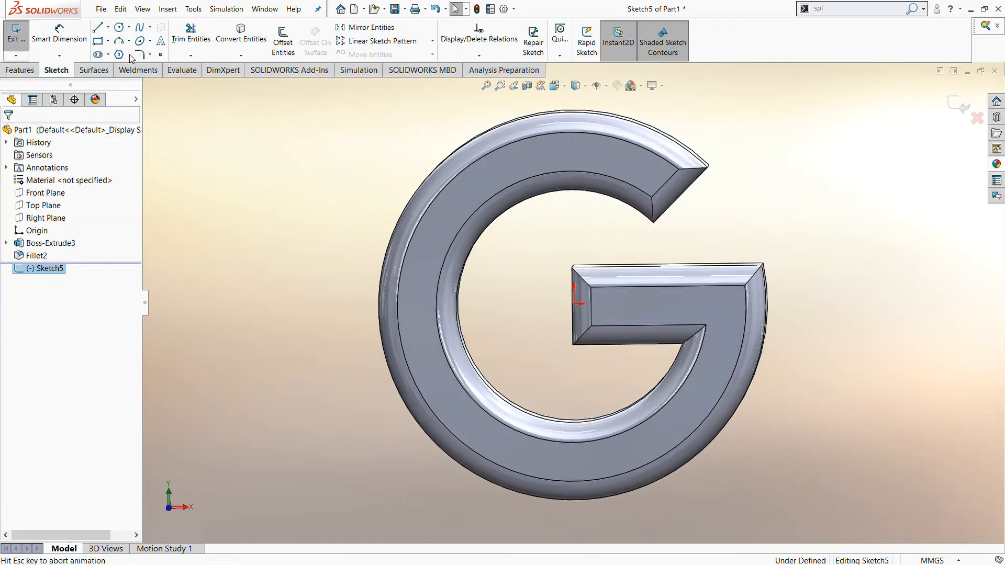
{"action": "left_click", "coordinate": [573, 303]}
{"action": "left_click", "coordinate": [732, 463]}
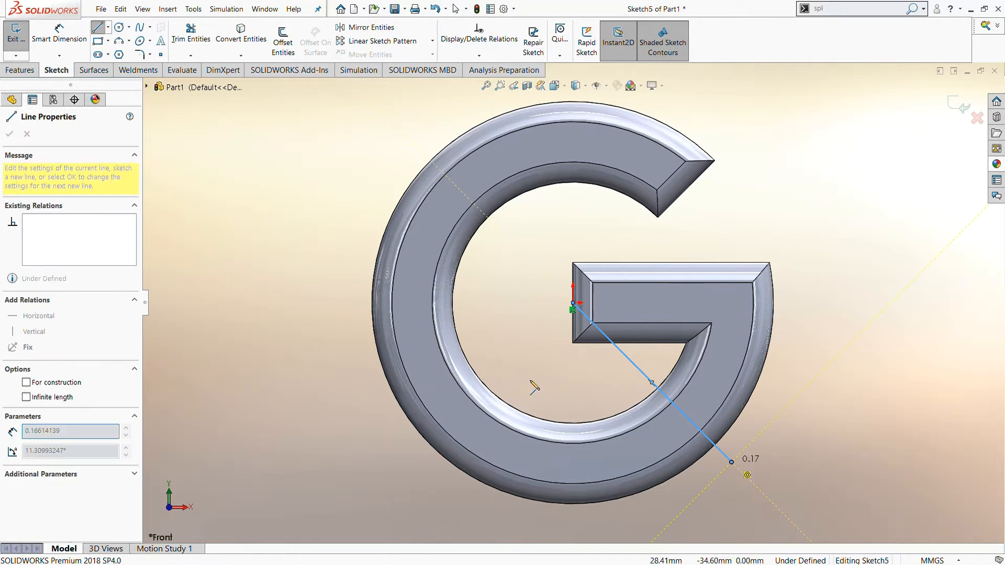
Step: Dimension the diagonal line at 45° to the lower edge of the G's crossbar
{"action": "left_click", "coordinate": [69, 42]}
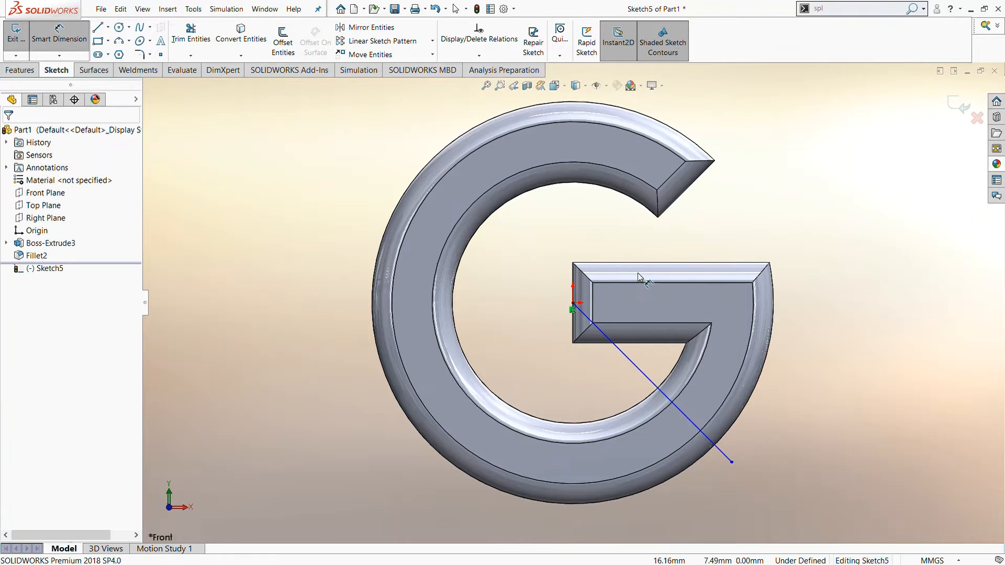
{"action": "left_click", "coordinate": [650, 348]}
{"action": "left_click", "coordinate": [645, 375]}
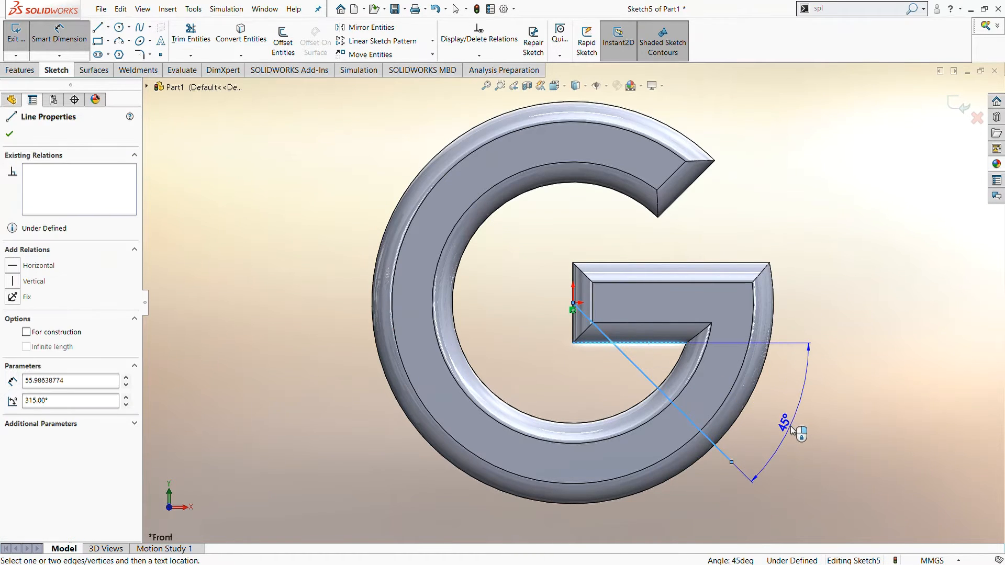
{"action": "left_click", "coordinate": [792, 431]}
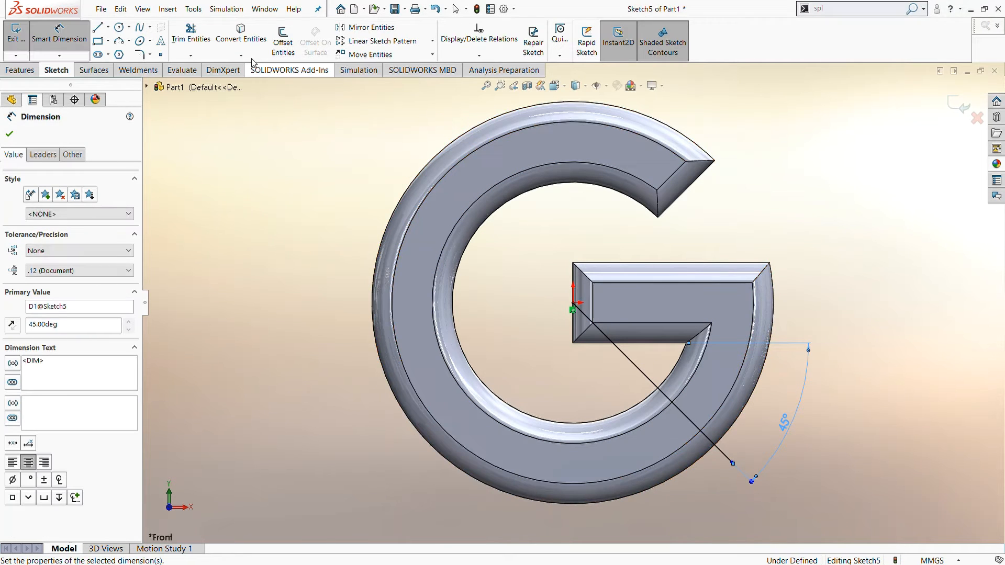
Step: Mirror the diagonal line about the Right Plane, keeping the original as a copy
{"action": "left_click", "coordinate": [358, 41]}
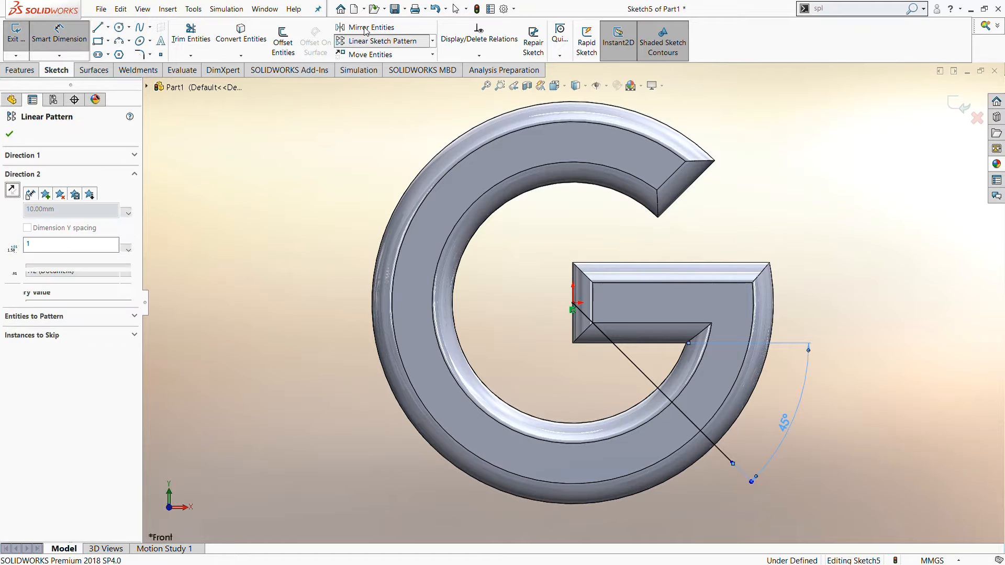
{"action": "left_click", "coordinate": [26, 135]}
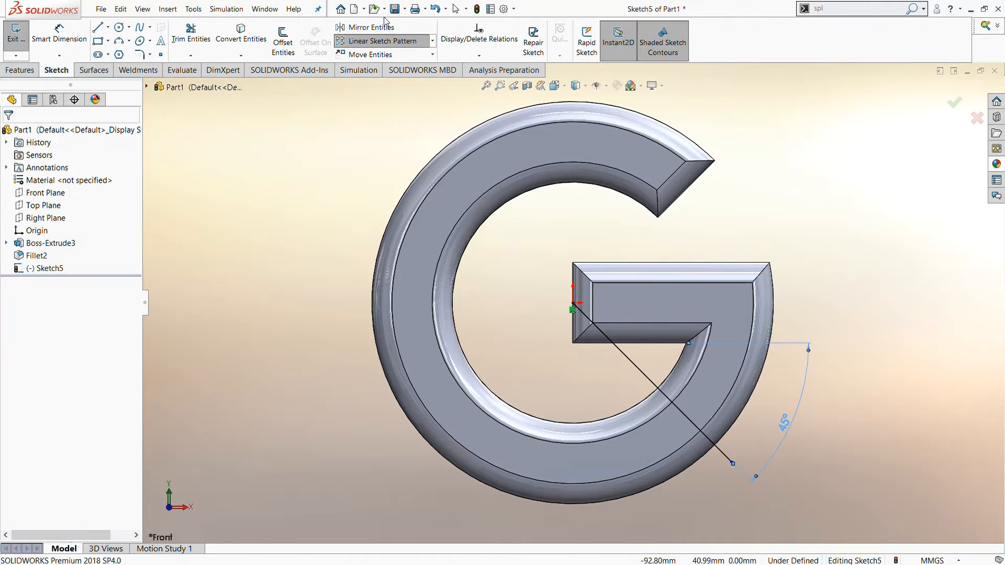
{"action": "left_click", "coordinate": [371, 26]}
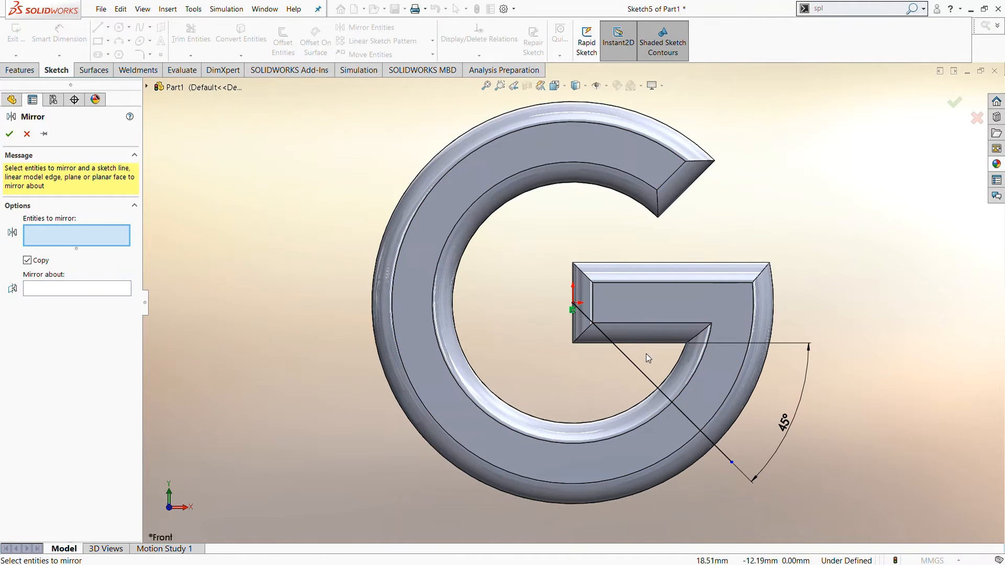
{"action": "left_click", "coordinate": [635, 365]}
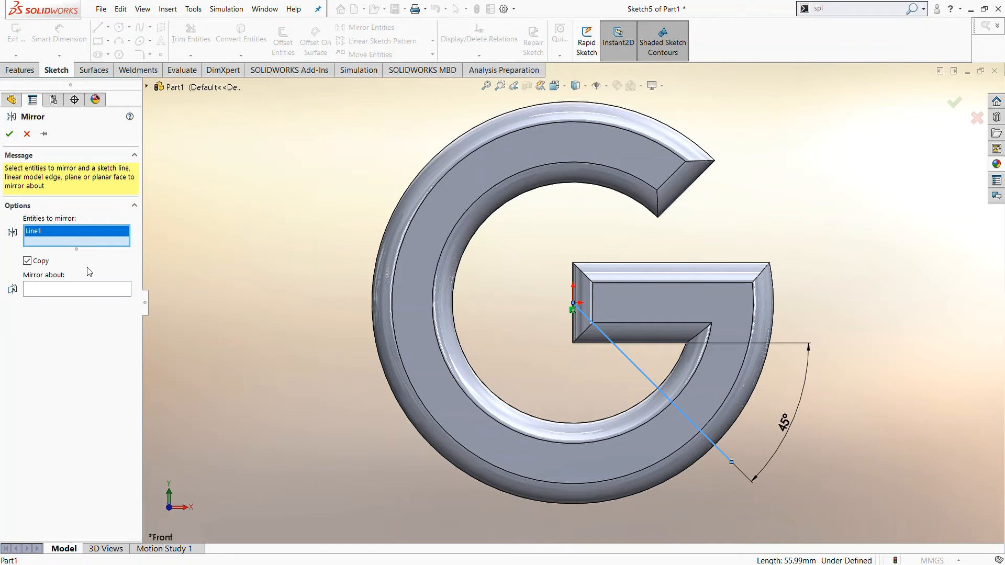
{"action": "left_click", "coordinate": [50, 291]}
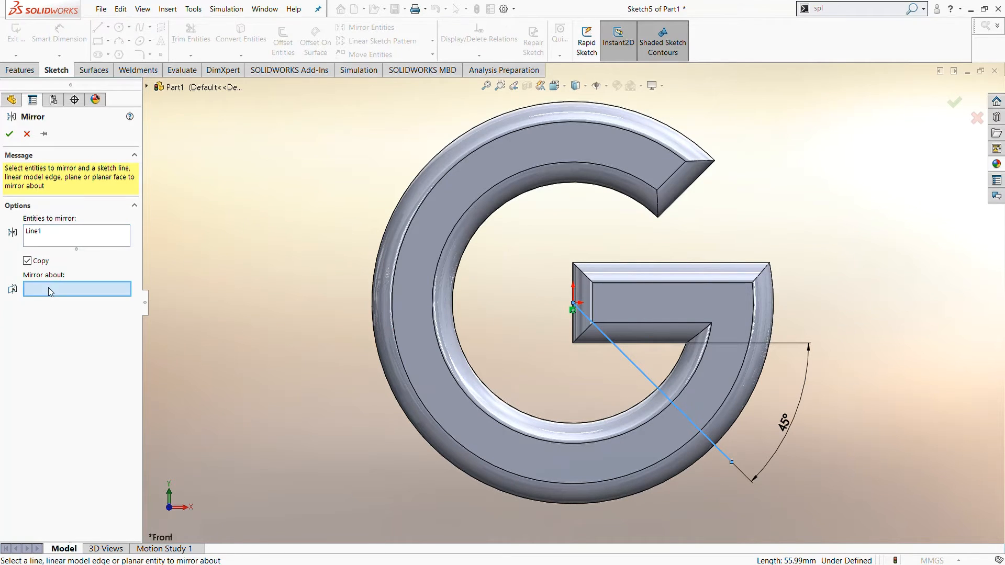
{"action": "left_click", "coordinate": [216, 88]}
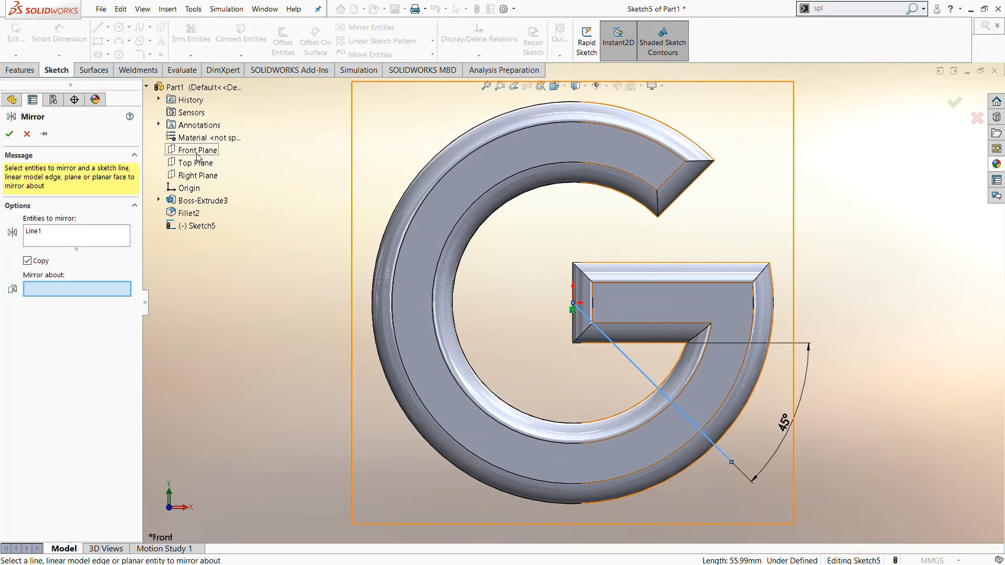
{"action": "left_click", "coordinate": [198, 176]}
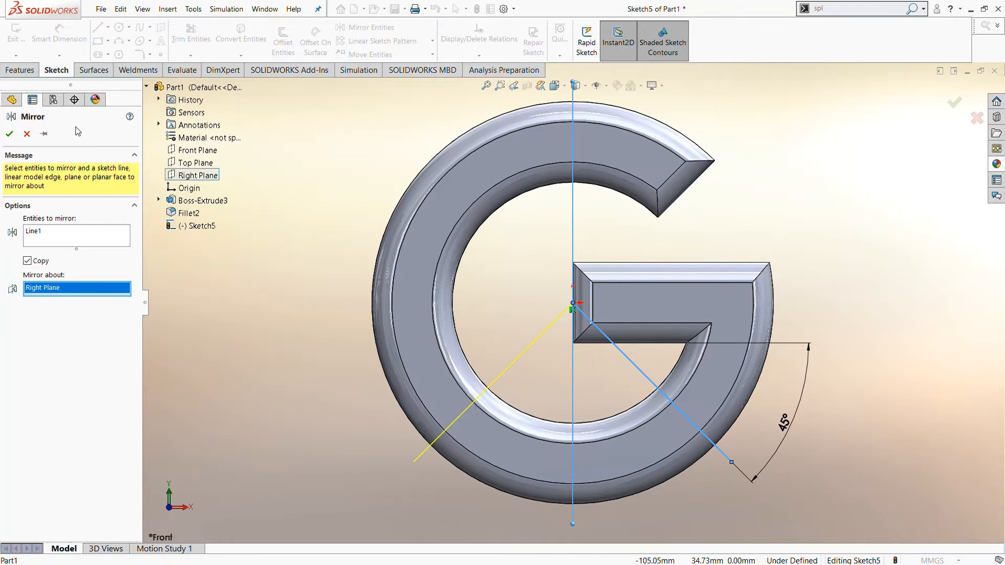
{"action": "left_click", "coordinate": [5, 137]}
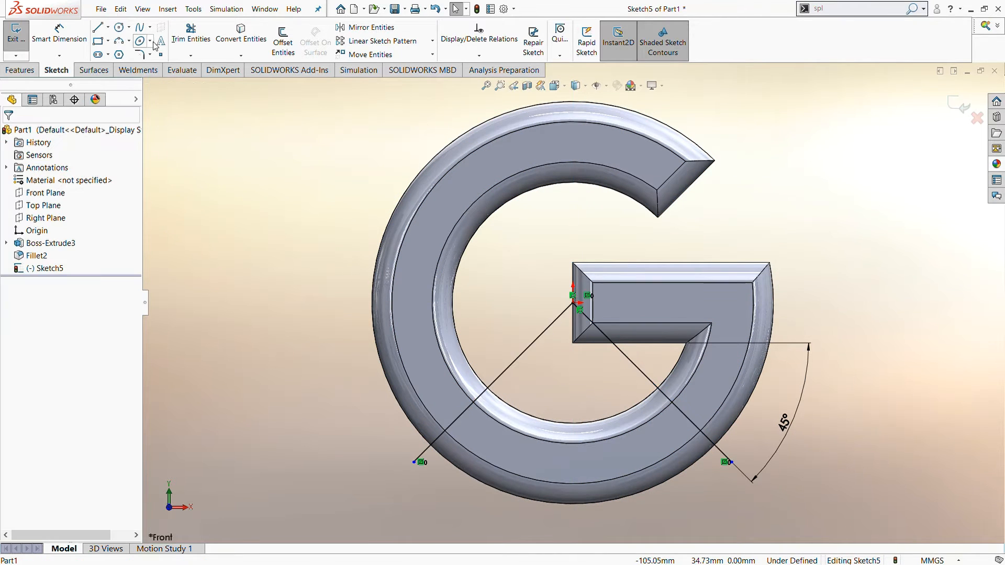
Step: Mirror the lower-left diagonal line about the Top Plane to add a line through the G's upper-left part
{"action": "left_click", "coordinate": [367, 28]}
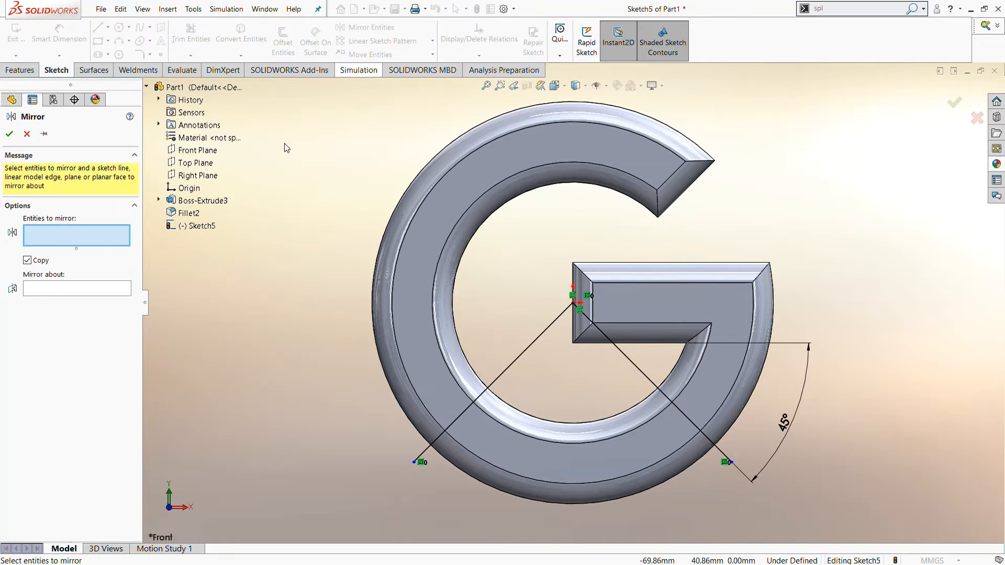
{"action": "left_click", "coordinate": [536, 341]}
{"action": "left_click", "coordinate": [100, 289]}
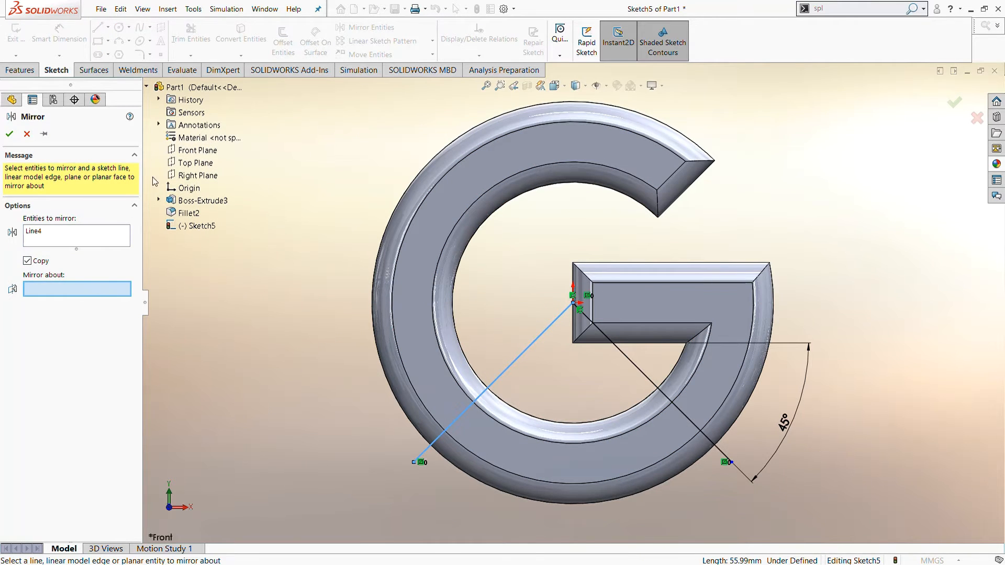
{"action": "left_click", "coordinate": [202, 164]}
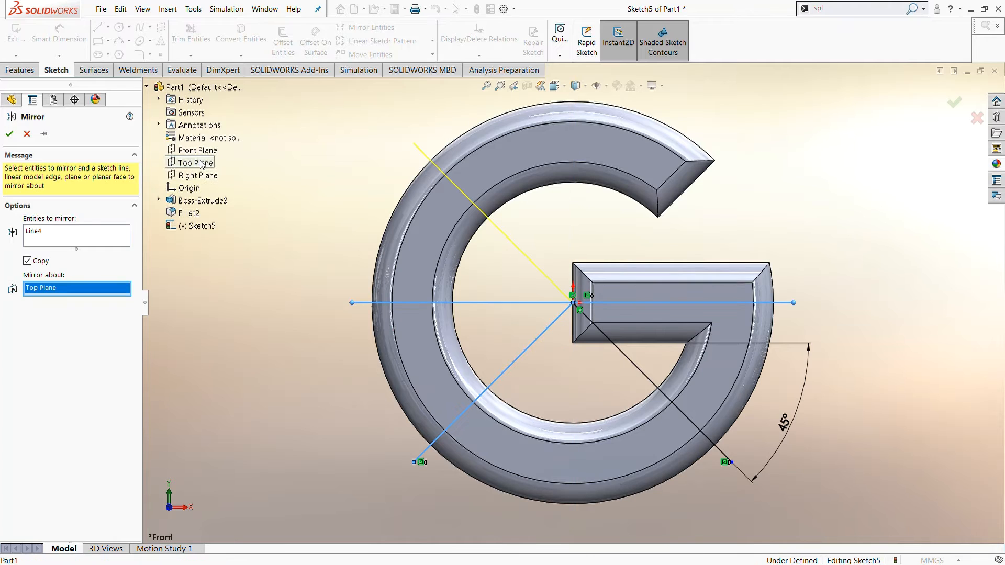
{"action": "key", "text": "Return"}
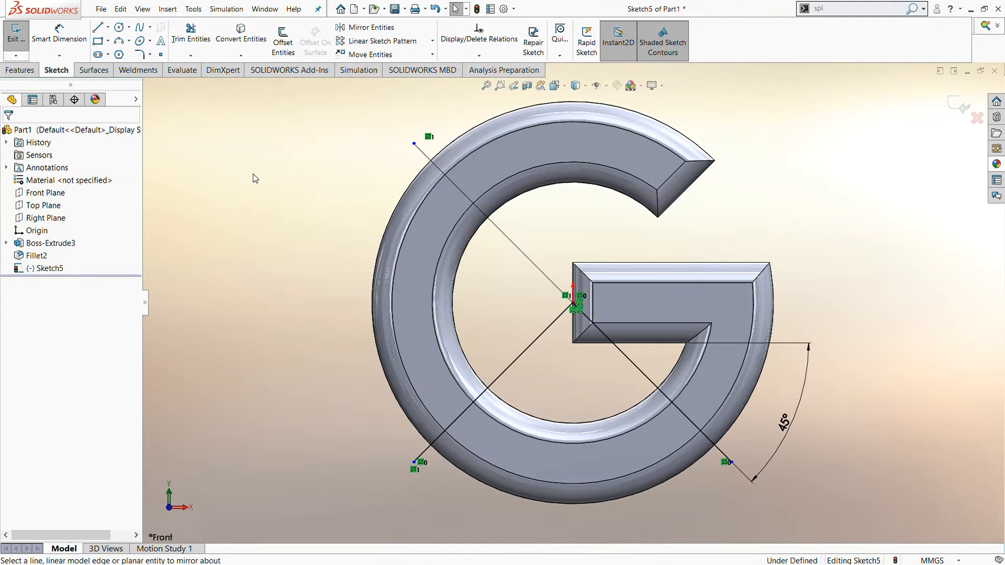
Step: Convert the G's inner and outer circular edges into sketch entities
{"action": "left_click", "coordinate": [242, 39]}
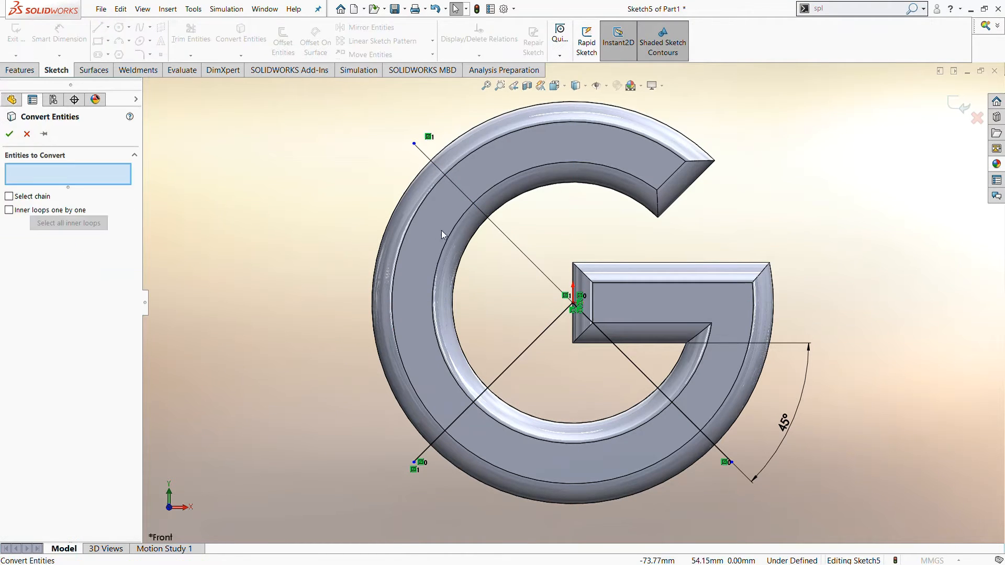
{"action": "left_click", "coordinate": [470, 249]}
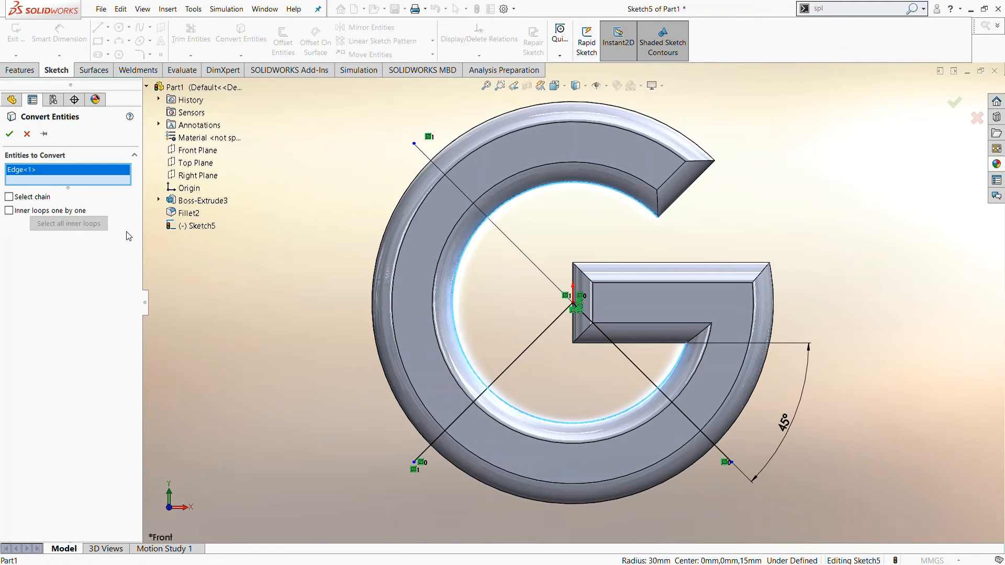
{"action": "left_click", "coordinate": [407, 189]}
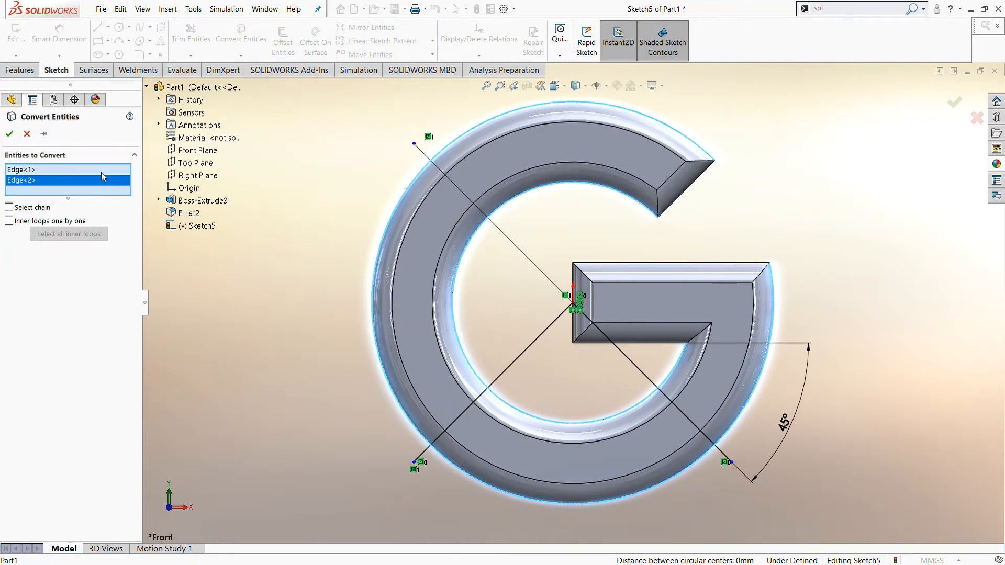
{"action": "left_click", "coordinate": [9, 135]}
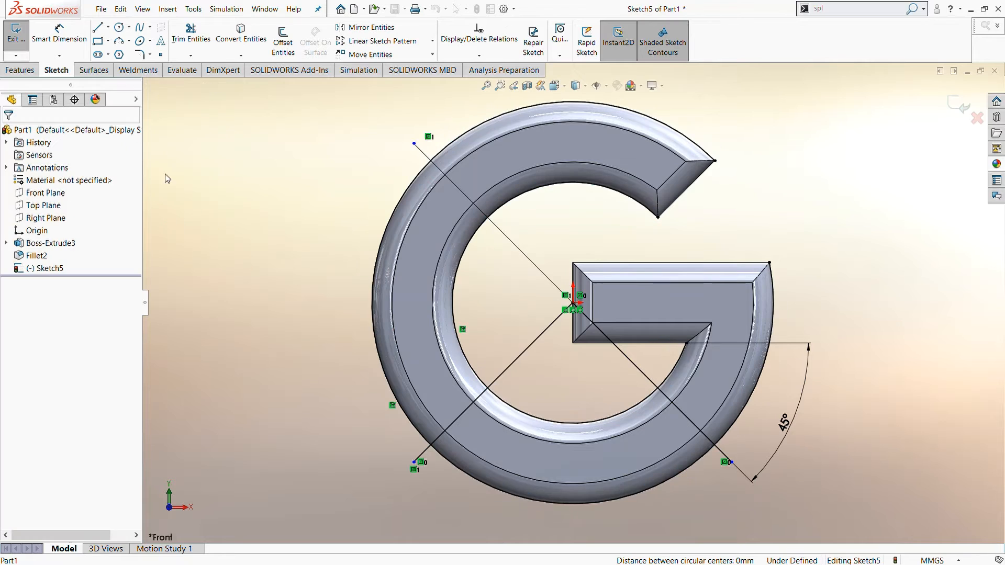
Step: Trim the three diagonal lines so only the segments between the G's inner and outer circular edges remain
{"action": "left_click", "coordinate": [212, 50]}
{"action": "left_click_drag", "start_coordinate": [439, 124], "coordinate": [416, 163]}
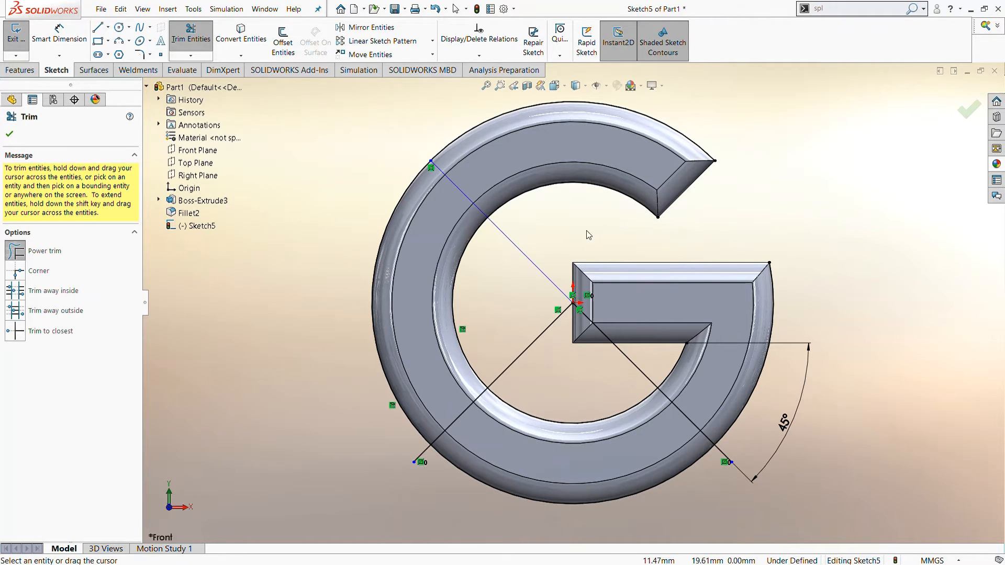
{"action": "mouse_move", "coordinate": [526, 266]}
{"action": "left_mouse_down"}
{"action": "mouse_move", "coordinate": [520, 346]}
{"action": "mouse_move", "coordinate": [624, 352]}
{"action": "left_mouse_up"}
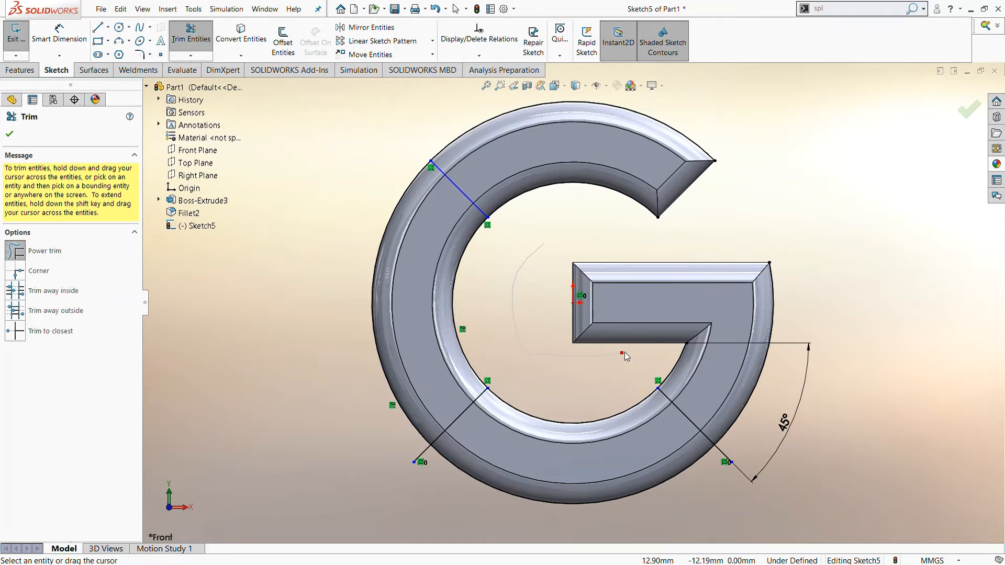
{"action": "scroll", "coordinate": [724, 456], "scroll_direction": "down", "scroll_amount": 3}
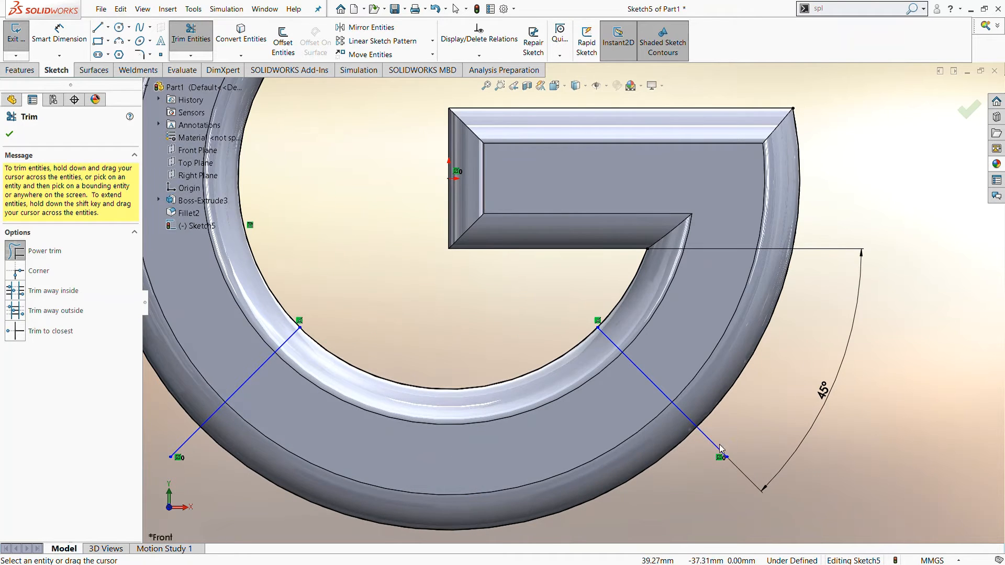
{"action": "left_click_drag", "start_coordinate": [722, 436], "coordinate": [709, 454]}
{"action": "scroll", "coordinate": [709, 454], "scroll_direction": "up", "scroll_amount": 3}
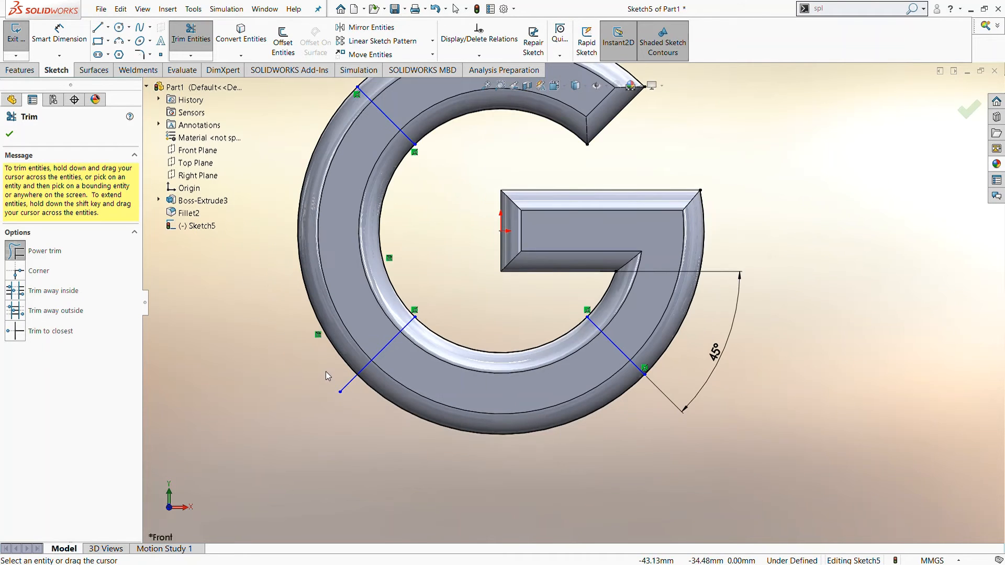
{"action": "scroll", "coordinate": [355, 396], "scroll_direction": "up", "scroll_amount": 3}
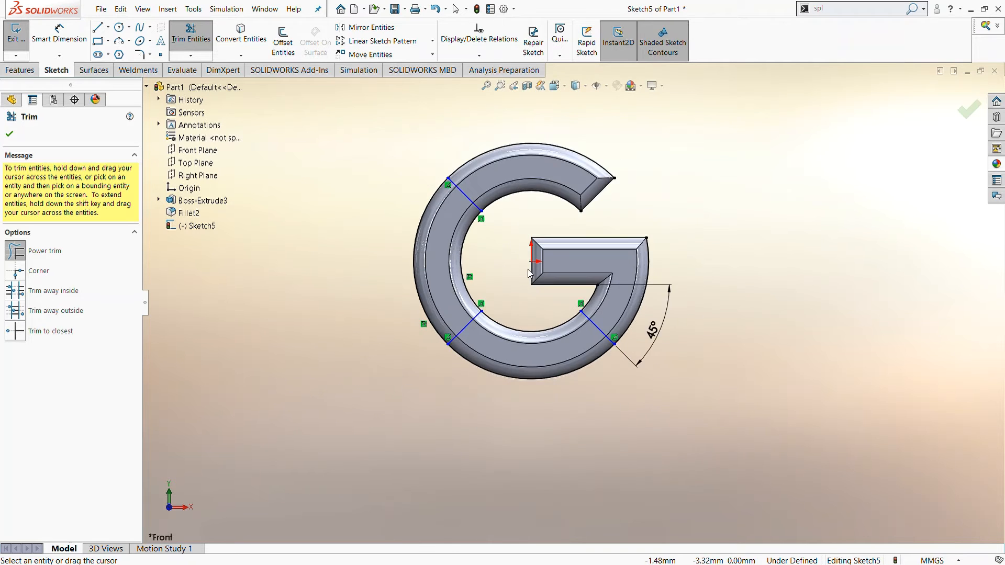
{"action": "scroll", "coordinate": [526, 266], "scroll_direction": "down", "scroll_amount": 2}
{"action": "left_click", "coordinate": [10, 135]}
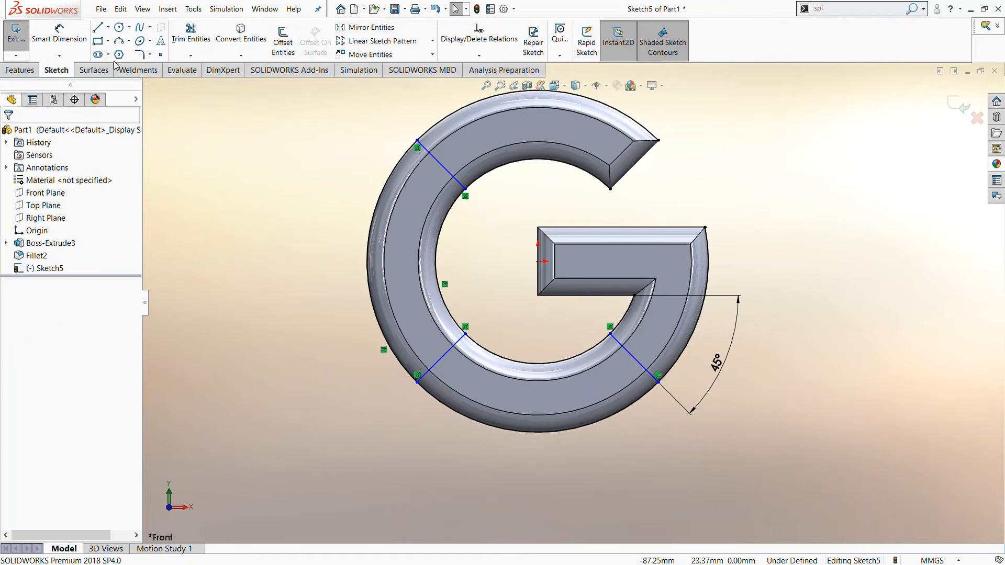
Step: Extrude the three trimmed diagonal lines as surfaces with a blind depth of 50 mm
{"action": "left_click", "coordinate": [92, 70]}
{"action": "middle_click_drag", "start_coordinate": [696, 199], "coordinate": [678, 230]}
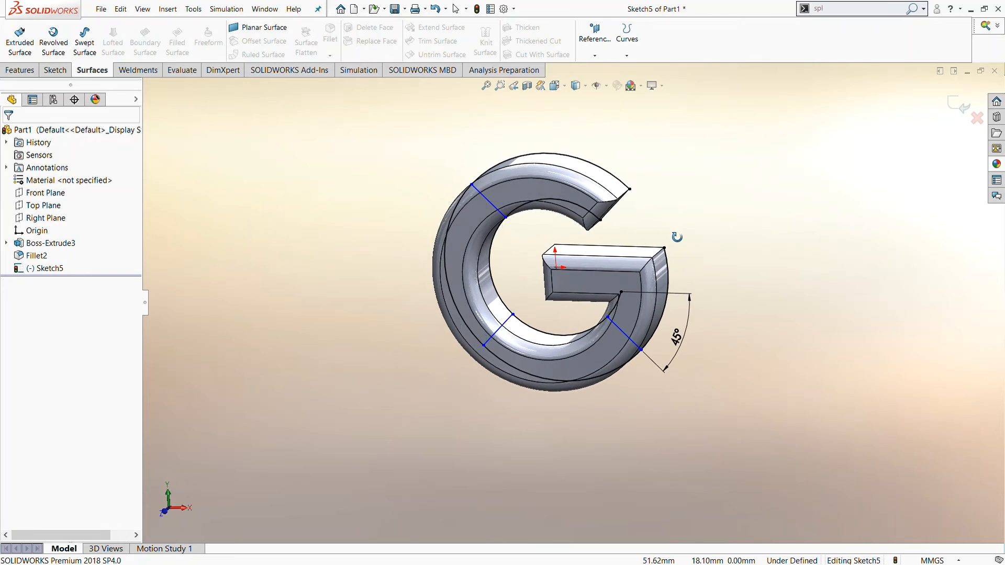
{"action": "left_click", "coordinate": [22, 52]}
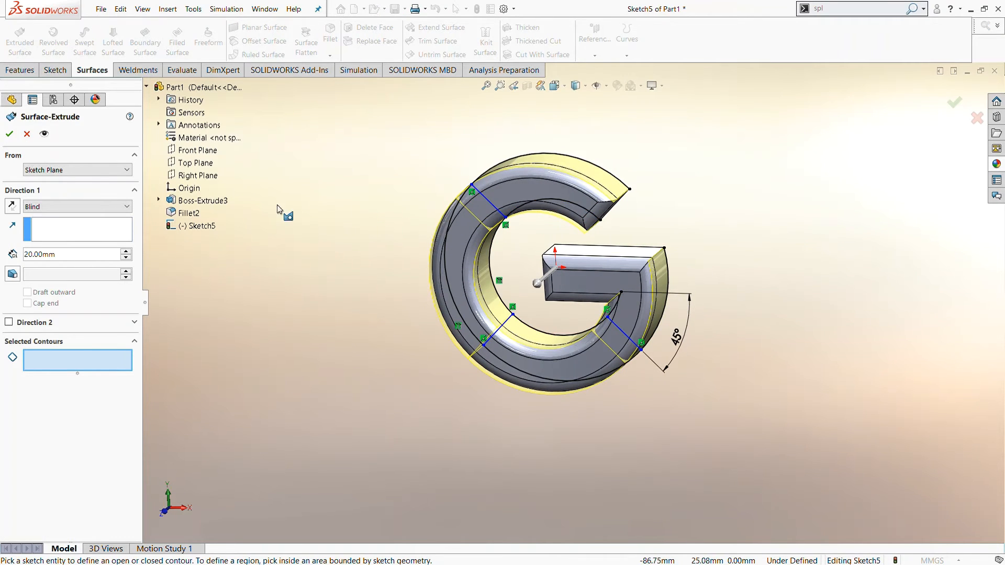
{"action": "left_click", "coordinate": [27, 135]}
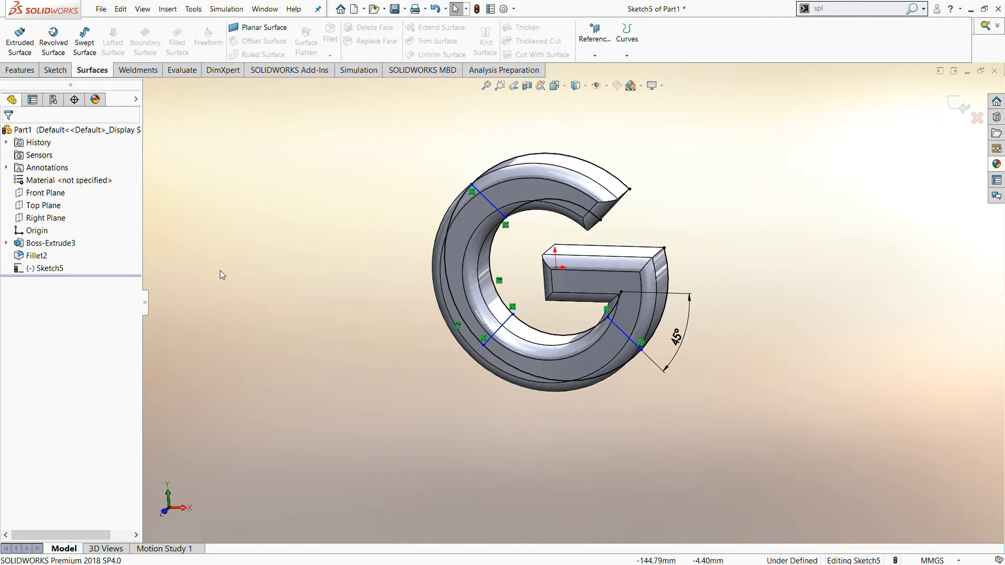
{"action": "left_click", "coordinate": [19, 48]}
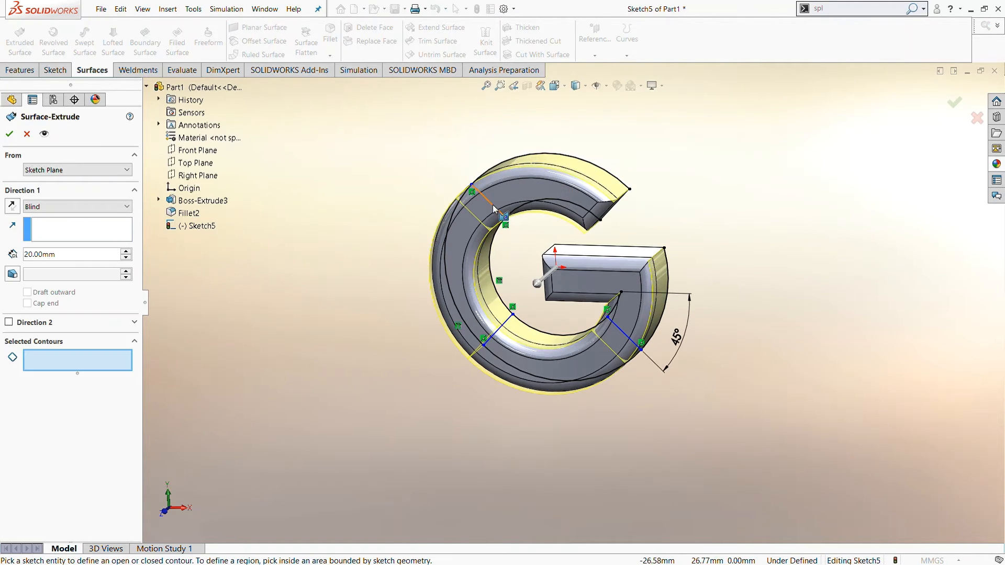
{"action": "left_click", "coordinate": [492, 202]}
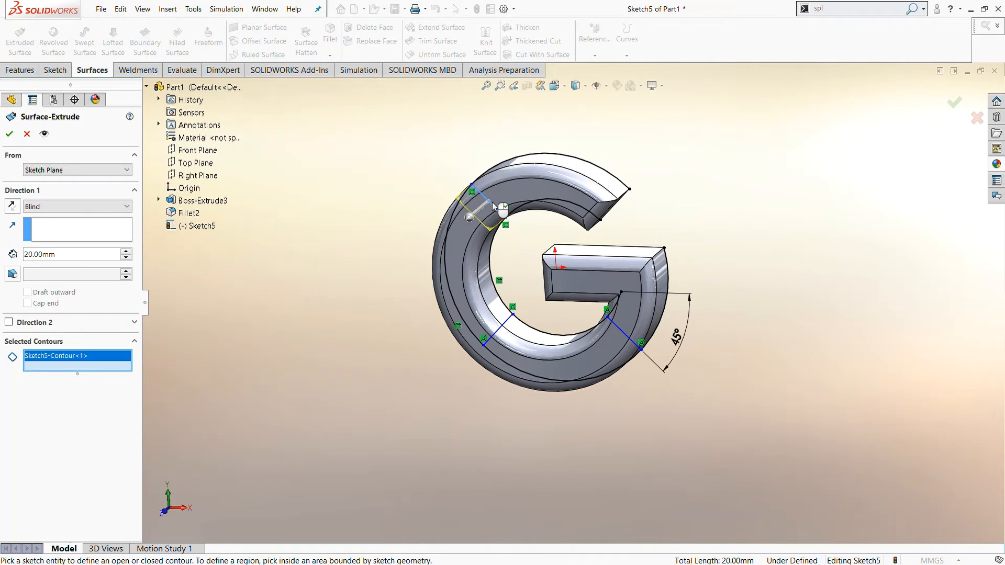
{"action": "left_click", "coordinate": [498, 331]}
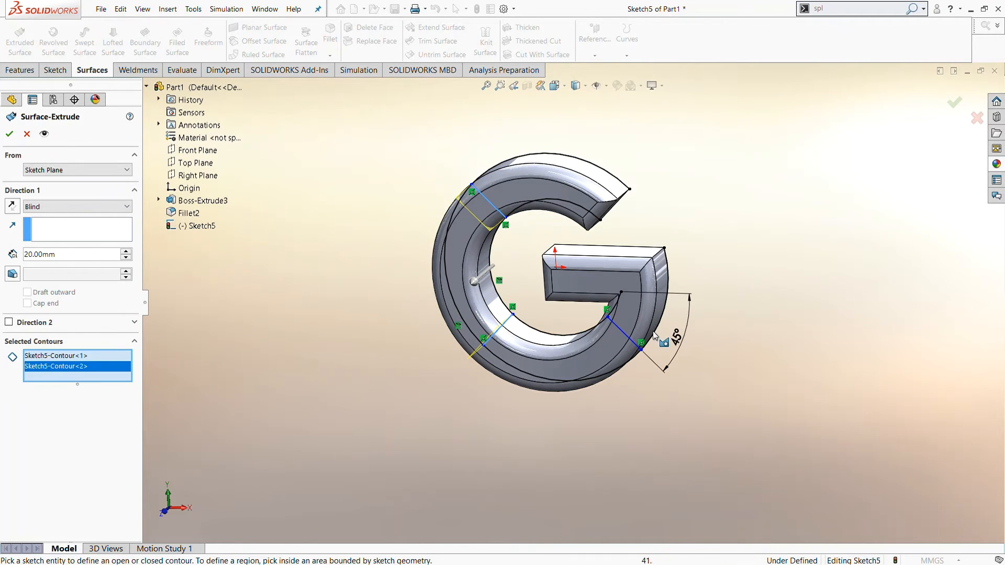
{"action": "left_click", "coordinate": [628, 337]}
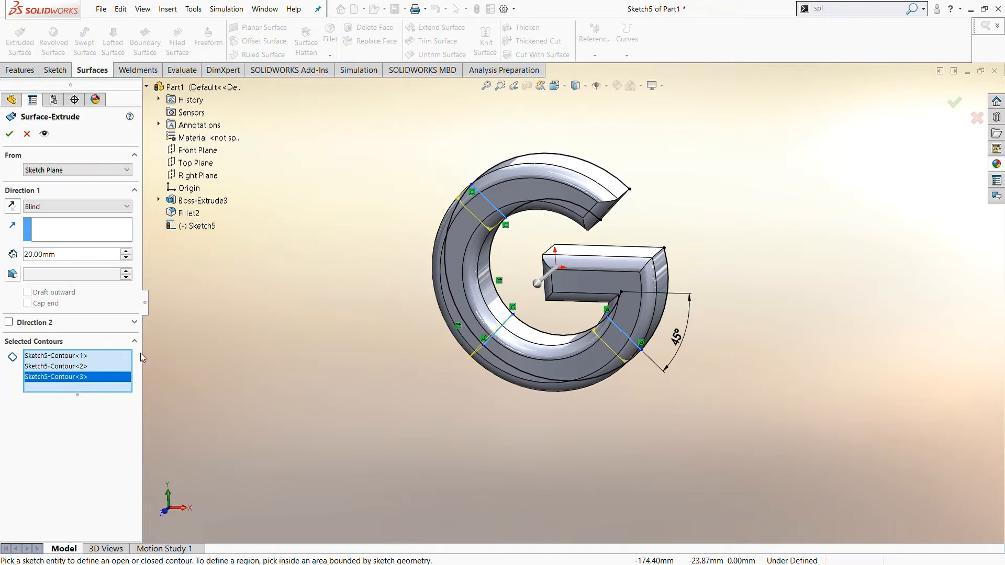
{"action": "left_click", "coordinate": [126, 252]}
{"action": "left_click", "coordinate": [126, 252]}
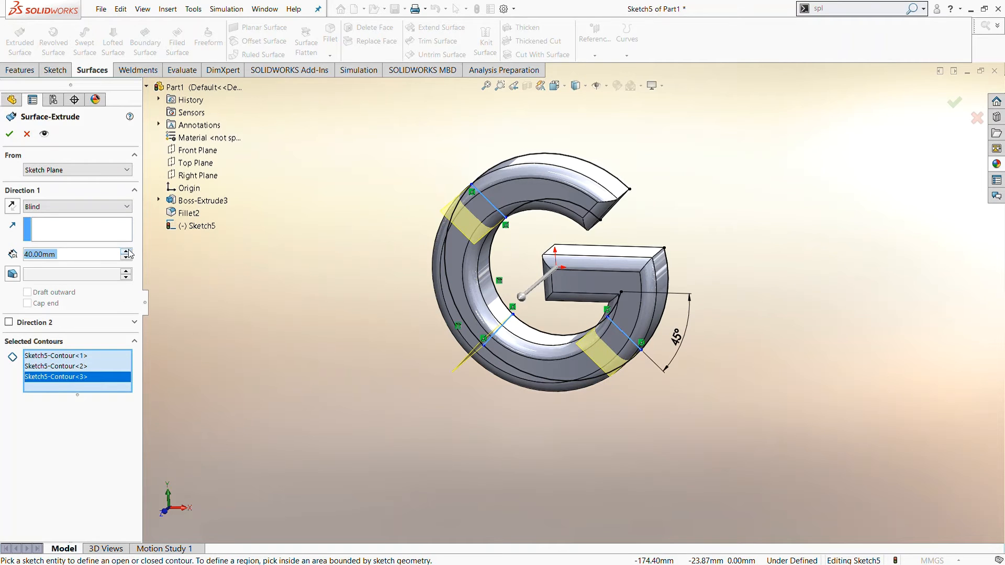
{"action": "left_click", "coordinate": [126, 252]}
{"action": "left_click", "coordinate": [9, 133]}
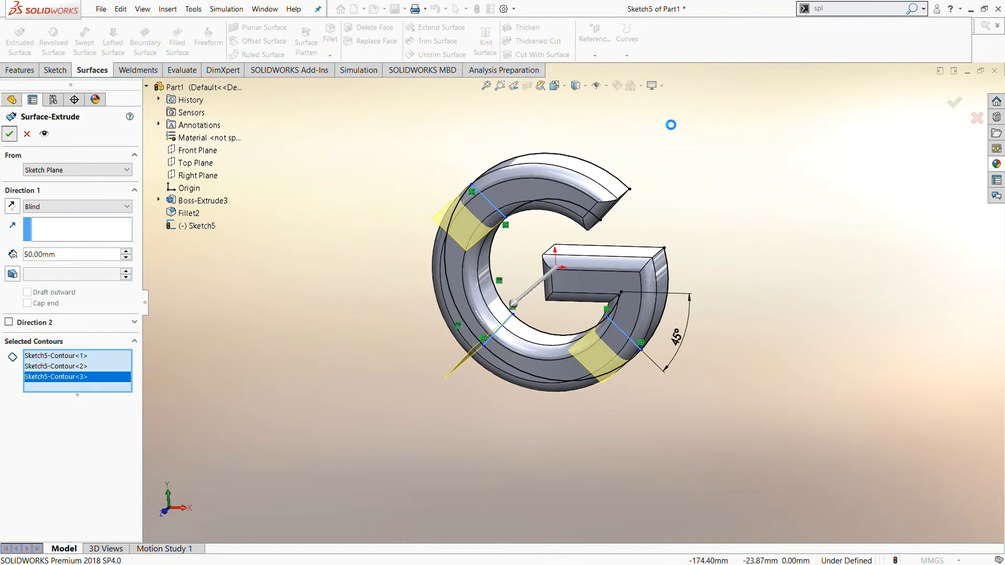
Step: Set up a Split with the three extruded surfaces as trim tools and cut all bodies of the G
{"action": "left_click", "coordinate": [888, 18]}
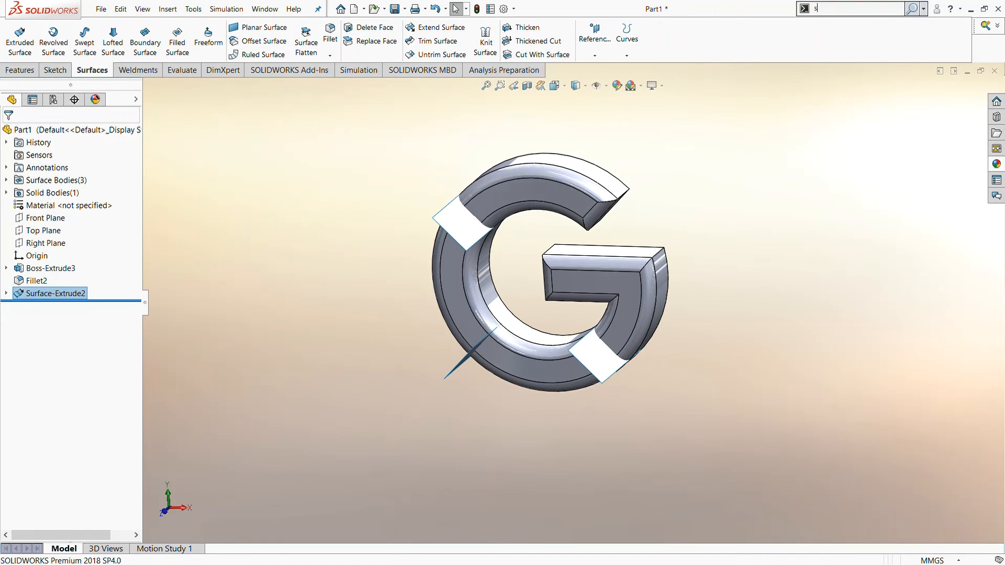
{"action": "type", "text": "spli"}
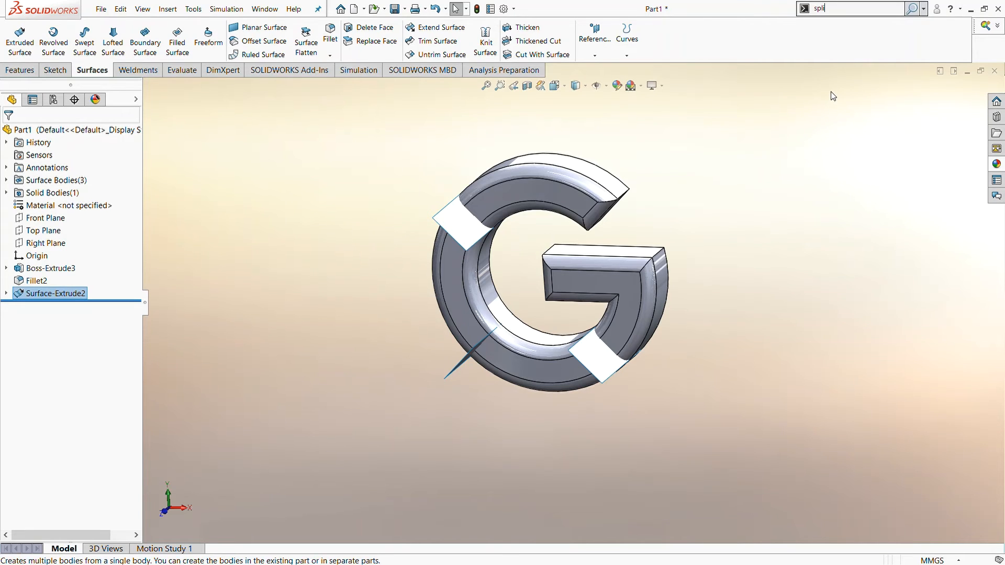
{"action": "key", "text": "Return"}
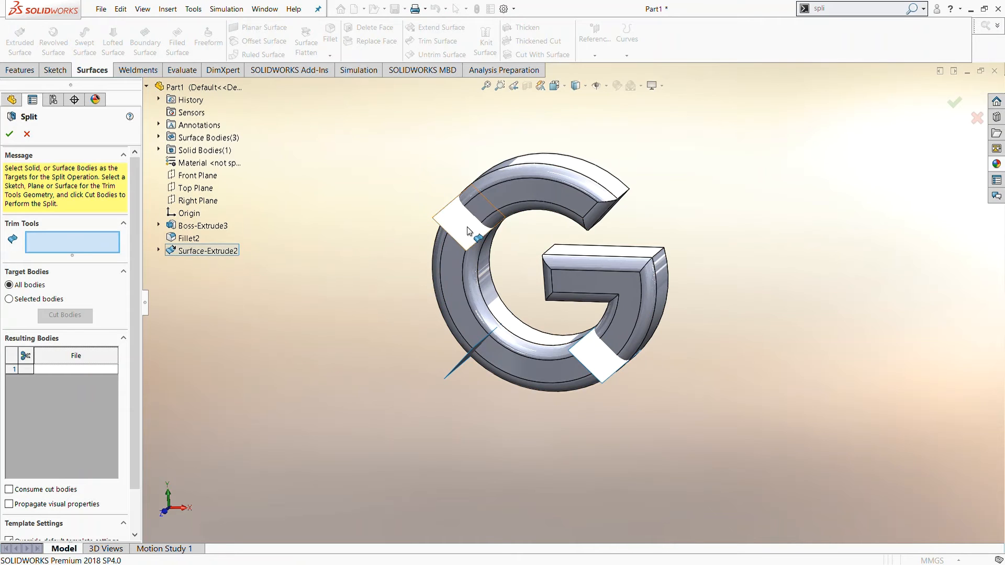
{"action": "left_click", "coordinate": [469, 231]}
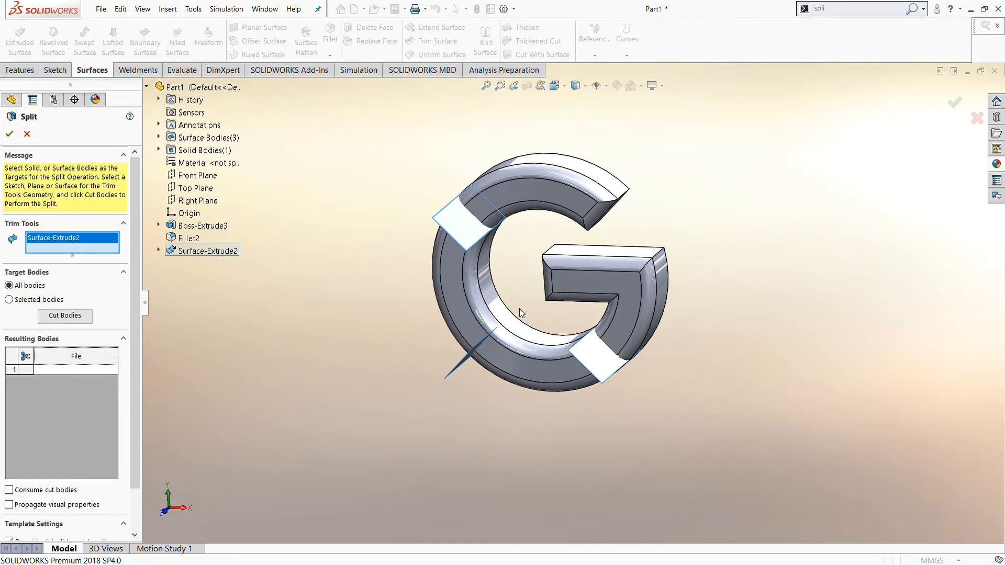
{"action": "left_click", "coordinate": [592, 348]}
{"action": "middle_click_drag", "start_coordinate": [572, 341], "coordinate": [689, 285]}
{"action": "left_click", "coordinate": [520, 354]}
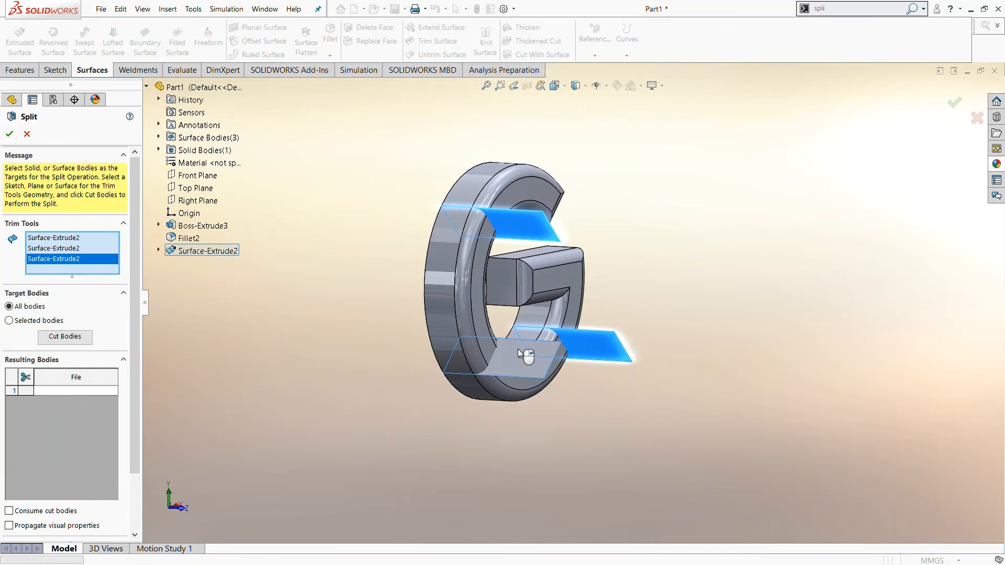
{"action": "middle_click_drag", "start_coordinate": [520, 354], "coordinate": [405, 426]}
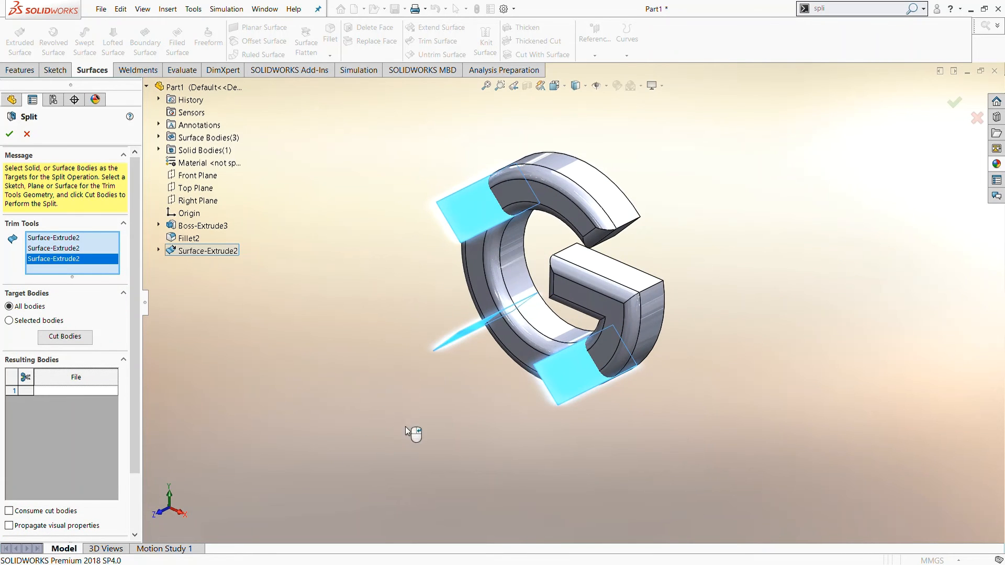
{"action": "left_click", "coordinate": [65, 336]}
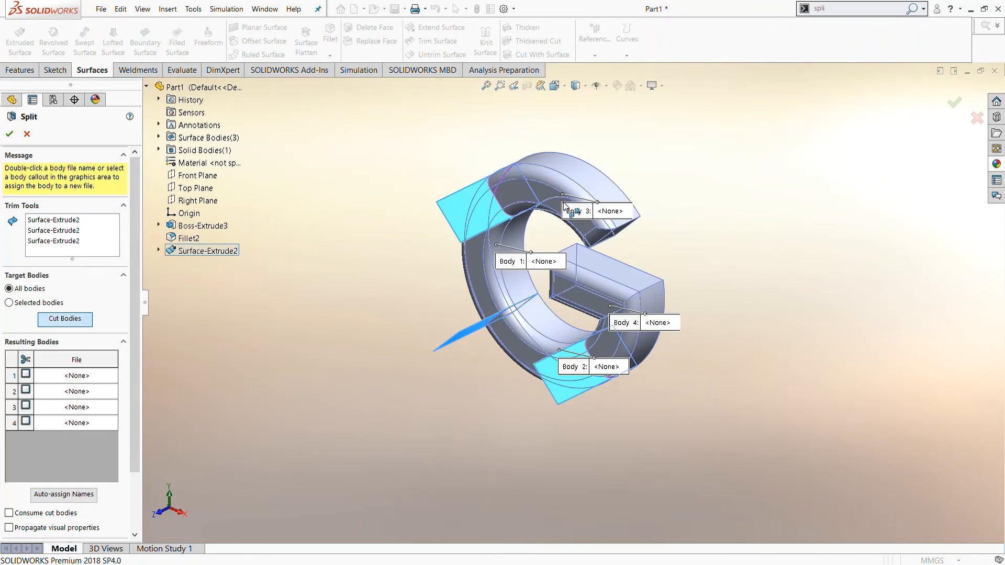
Step: Select all four resulting bodies of the G and complete the split
{"action": "left_click", "coordinate": [565, 207]}
{"action": "left_click", "coordinate": [485, 260]}
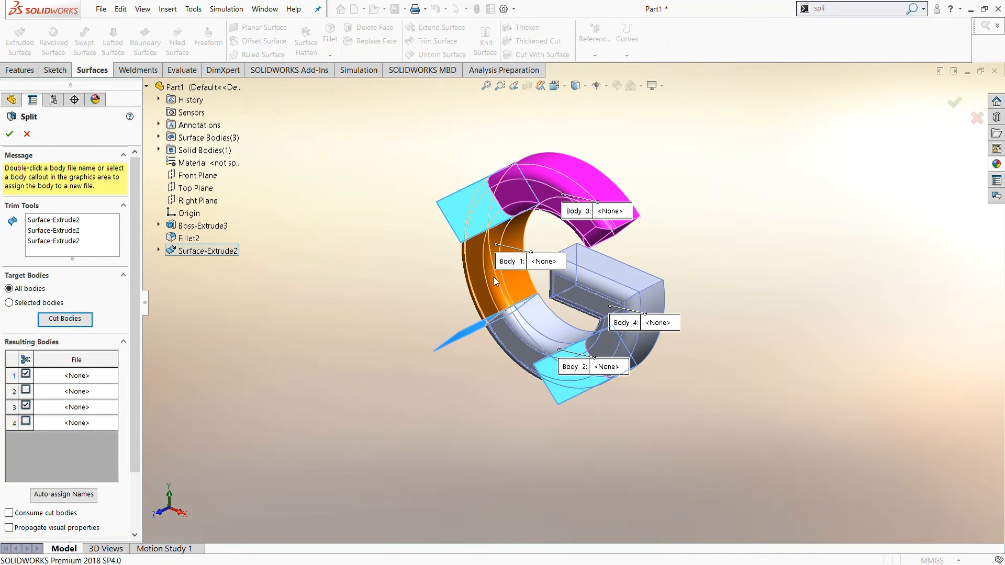
{"action": "left_click", "coordinate": [530, 343]}
{"action": "left_click", "coordinate": [598, 339]}
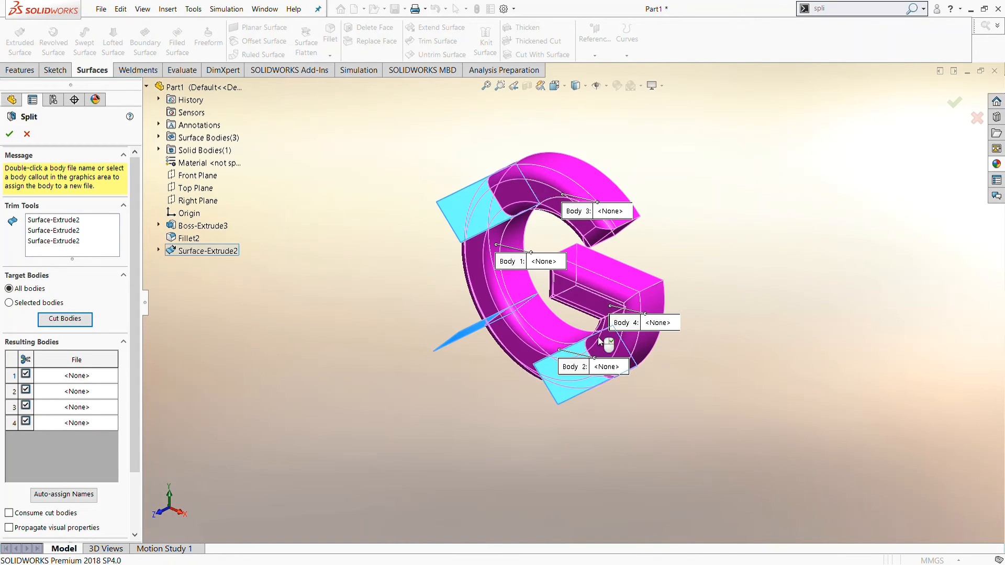
{"action": "left_click", "coordinate": [9, 134]}
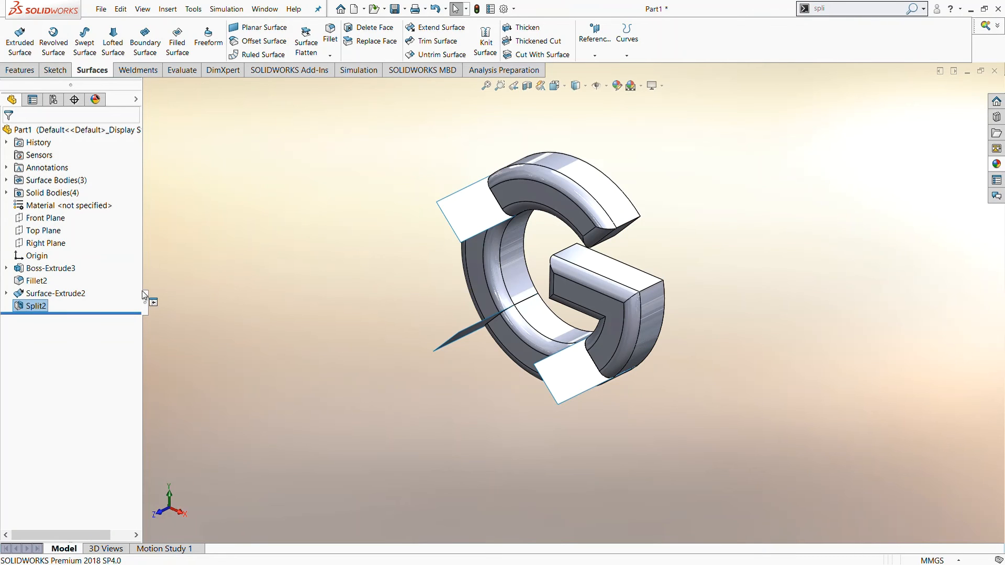
{"action": "left_click", "coordinate": [540, 191]}
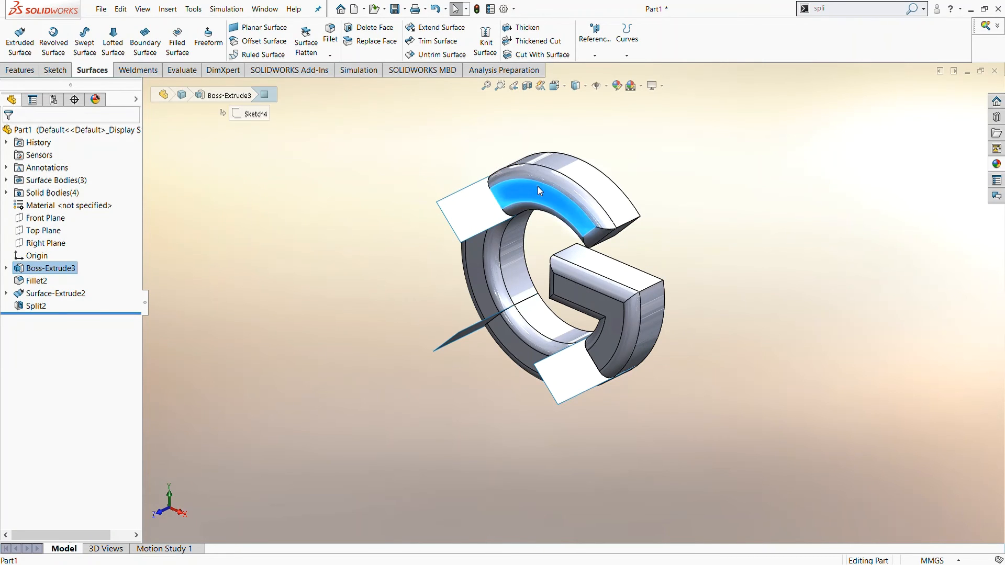
{"action": "left_click", "coordinate": [331, 188]}
{"action": "left_click", "coordinate": [563, 168]}
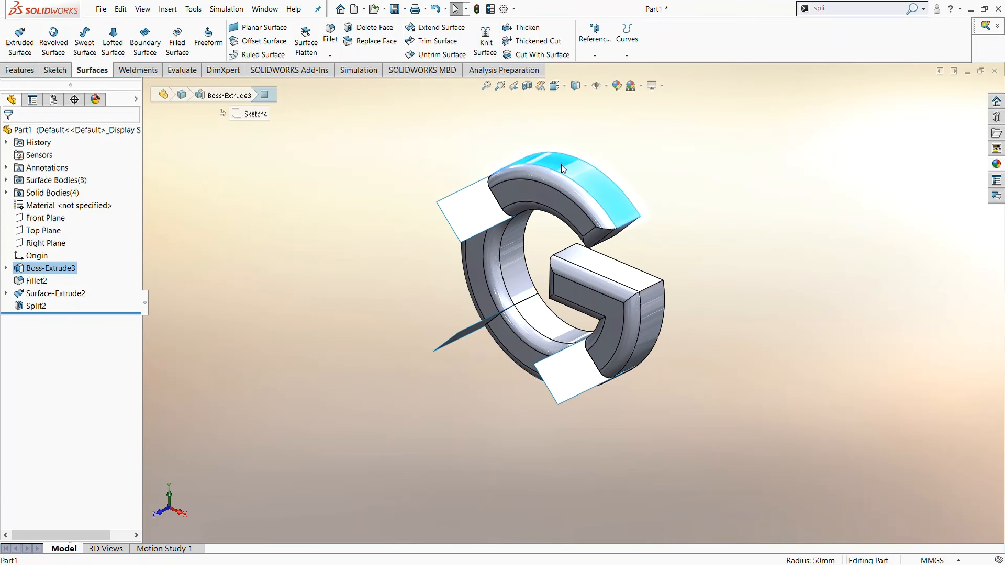
{"action": "left_click", "coordinate": [372, 155]}
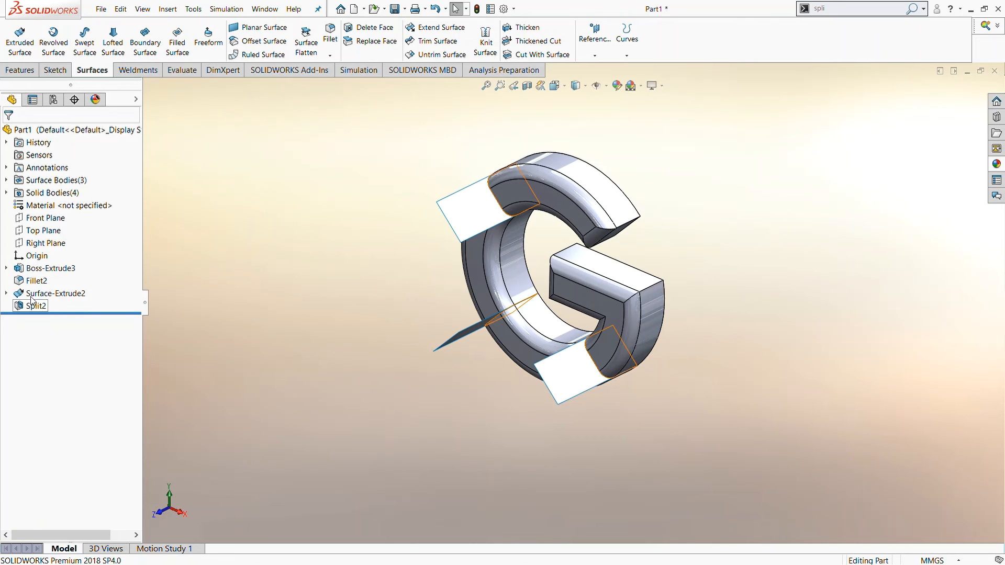
Step: Hide the three extruded cutting surfaces and collapse the feature tree to enlarge the modelling area
{"action": "left_click", "coordinate": [49, 291]}
{"action": "left_click", "coordinate": [49, 285]}
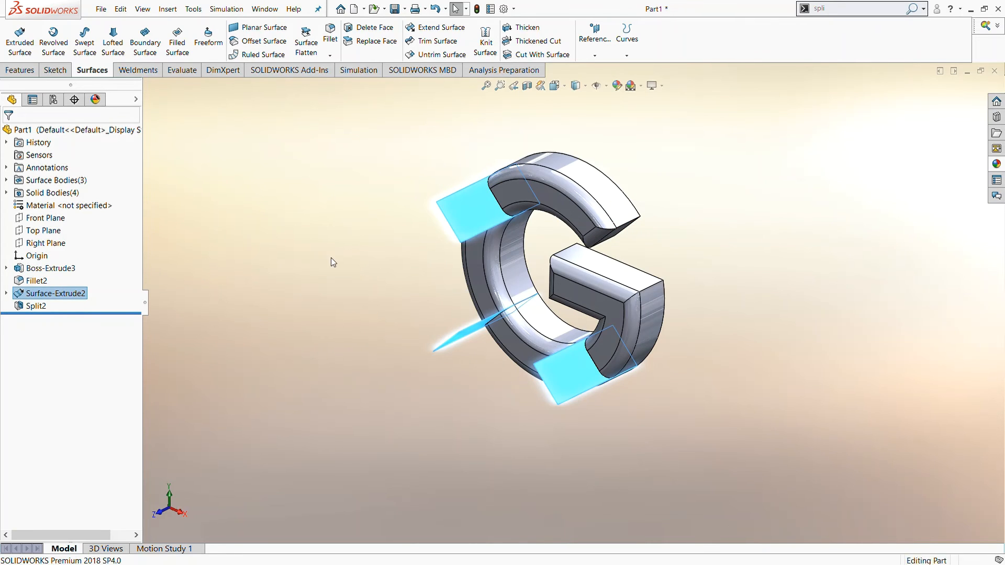
{"action": "left_click", "coordinate": [333, 258]}
{"action": "middle_click_drag", "start_coordinate": [334, 258], "coordinate": [406, 248]}
{"action": "left_click", "coordinate": [145, 305]}
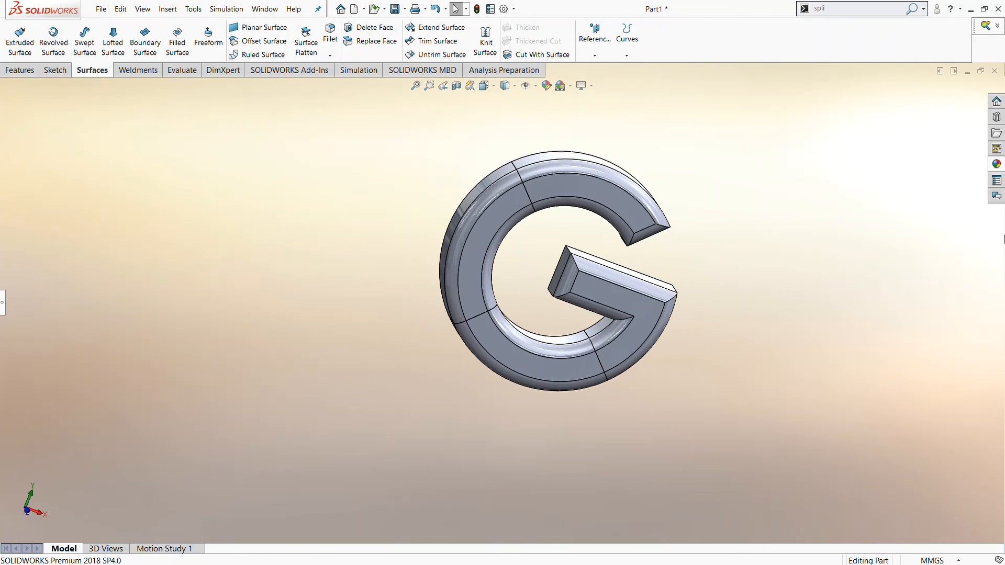
Step: Apply the yellow satin finish plastic appearance to the body forming the G's left section
{"action": "left_click", "coordinate": [997, 164]}
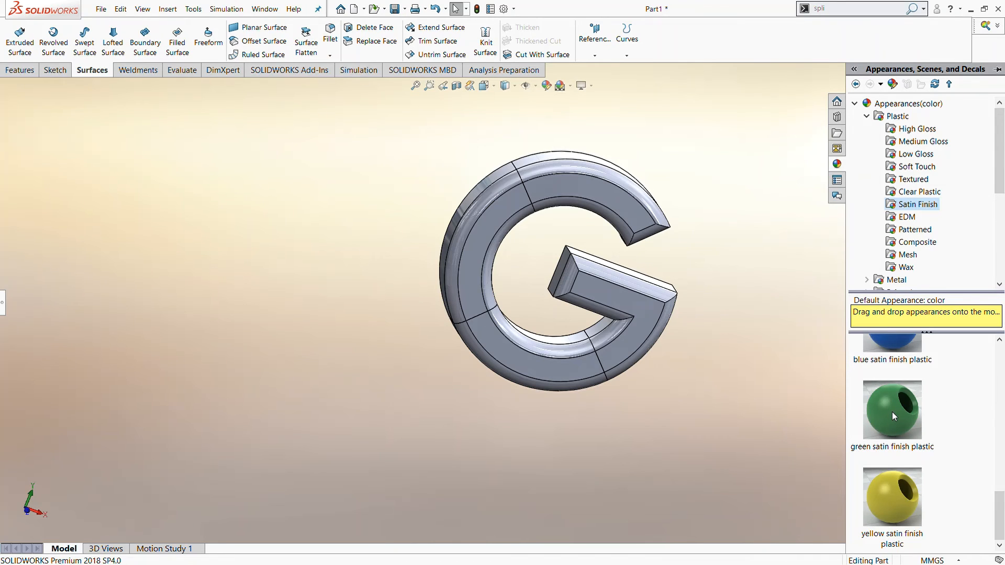
{"action": "left_click_drag", "start_coordinate": [892, 412], "coordinate": [478, 264]}
{"action": "left_click", "coordinate": [497, 259]}
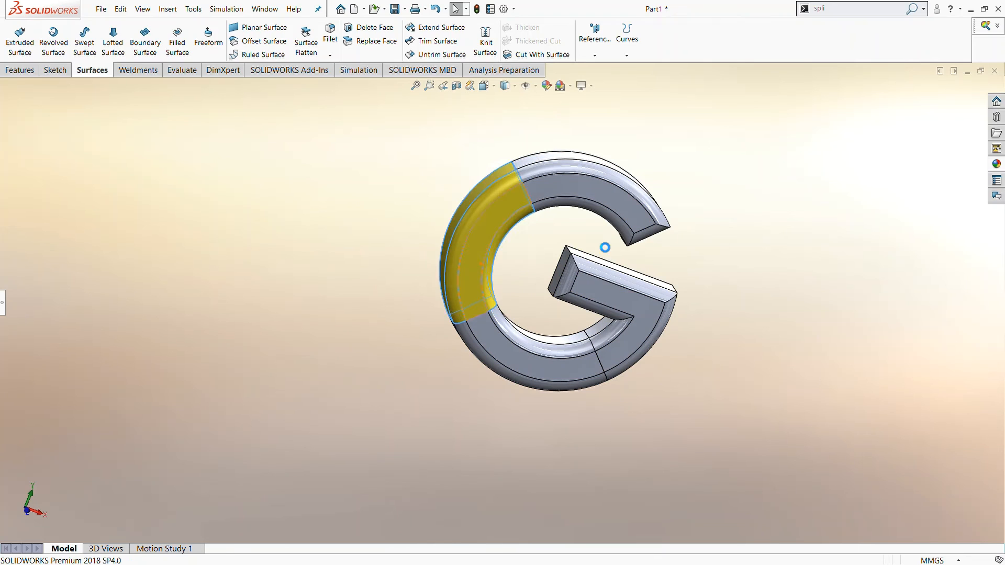
Step: Apply the green satin finish plastic appearance to the body forming the G's lower section
{"action": "left_click", "coordinate": [994, 165]}
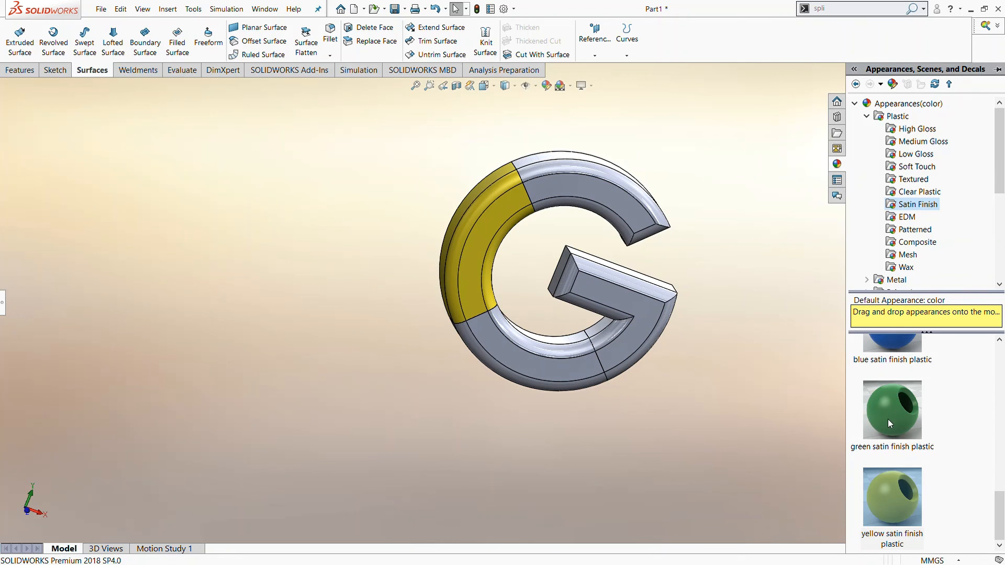
{"action": "left_click_drag", "start_coordinate": [894, 413], "coordinate": [539, 368]}
{"action": "left_click", "coordinate": [554, 376]}
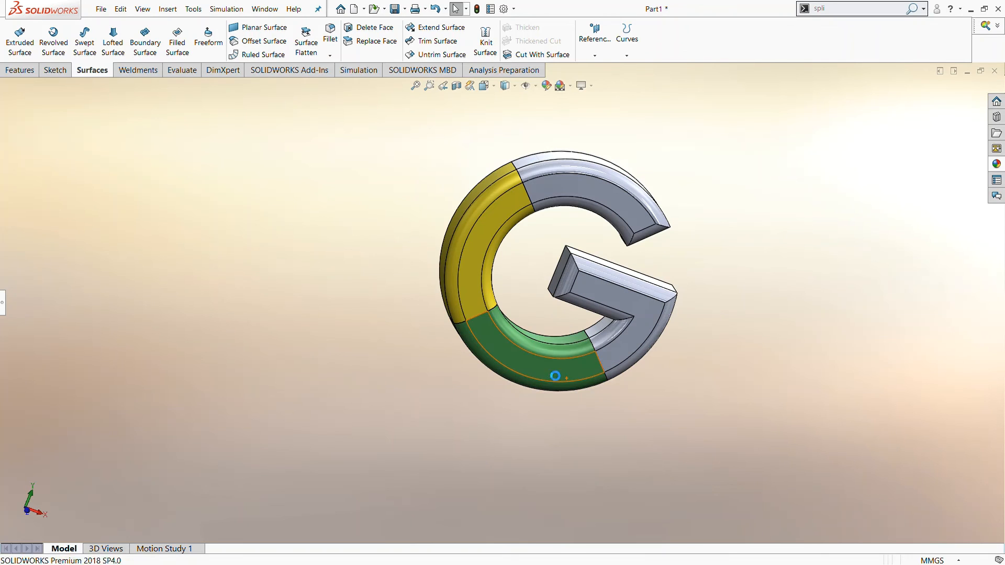
Step: Apply the red satin finish plastic appearance to the body forming the G's upper section
{"action": "left_click", "coordinate": [991, 166]}
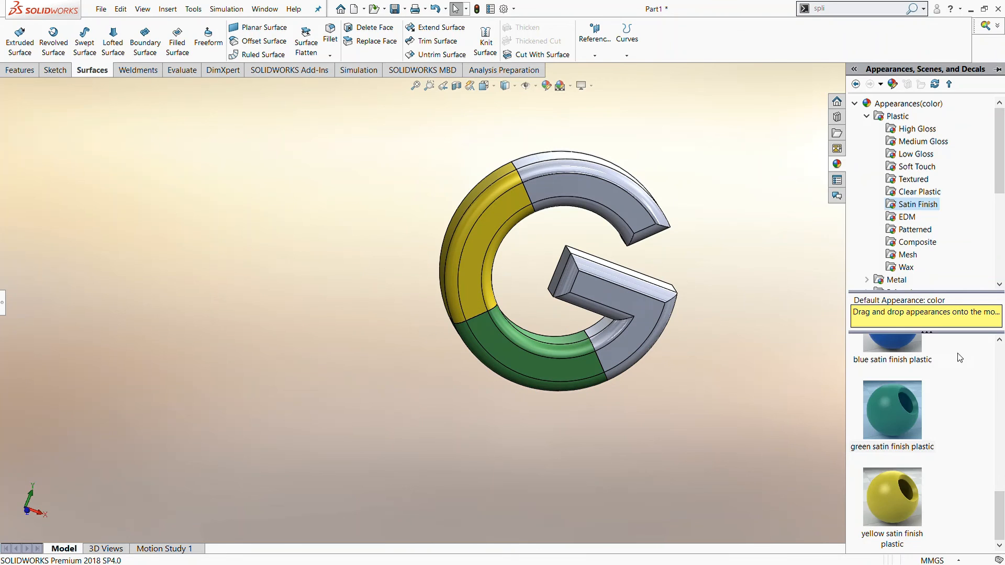
{"action": "left_click_drag", "start_coordinate": [894, 496], "coordinate": [564, 181]}
{"action": "left_click", "coordinate": [576, 182]}
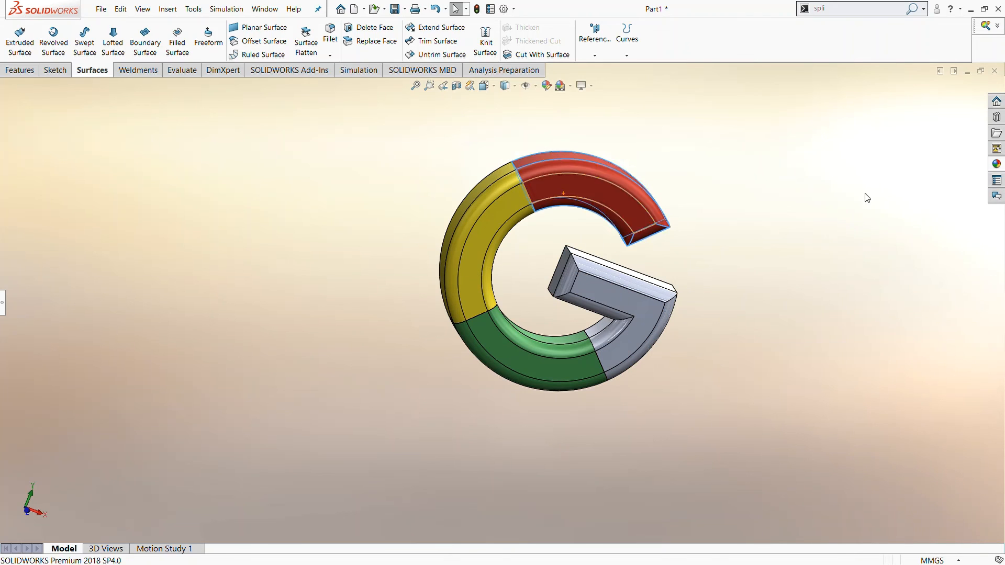
Step: Apply the blue satin finish plastic appearance to the body containing the G's crossbar
{"action": "left_click", "coordinate": [996, 163]}
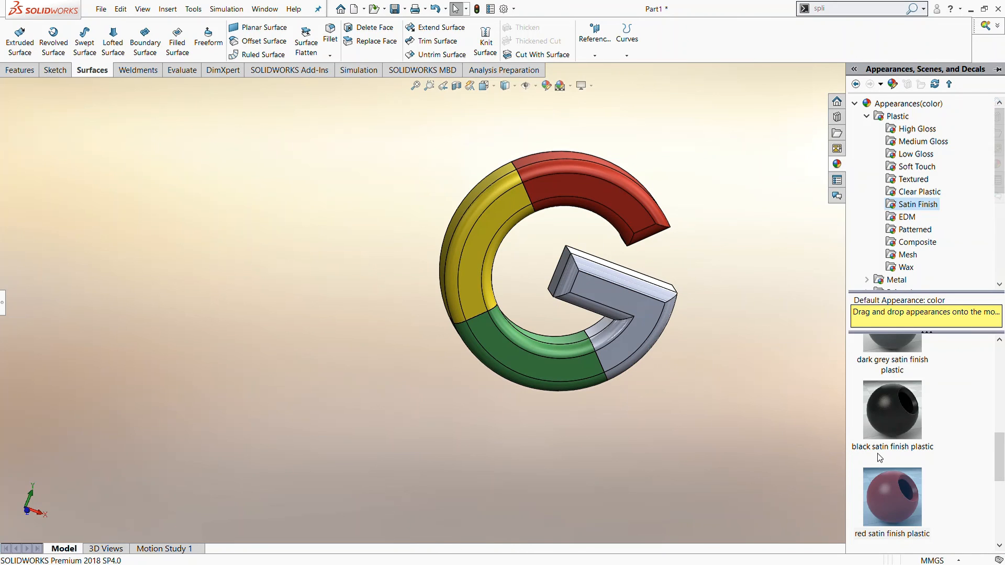
{"action": "scroll", "coordinate": [878, 454], "scroll_direction": "down", "scroll_amount": 2}
{"action": "left_click_drag", "start_coordinate": [877, 453], "coordinate": [652, 317]}
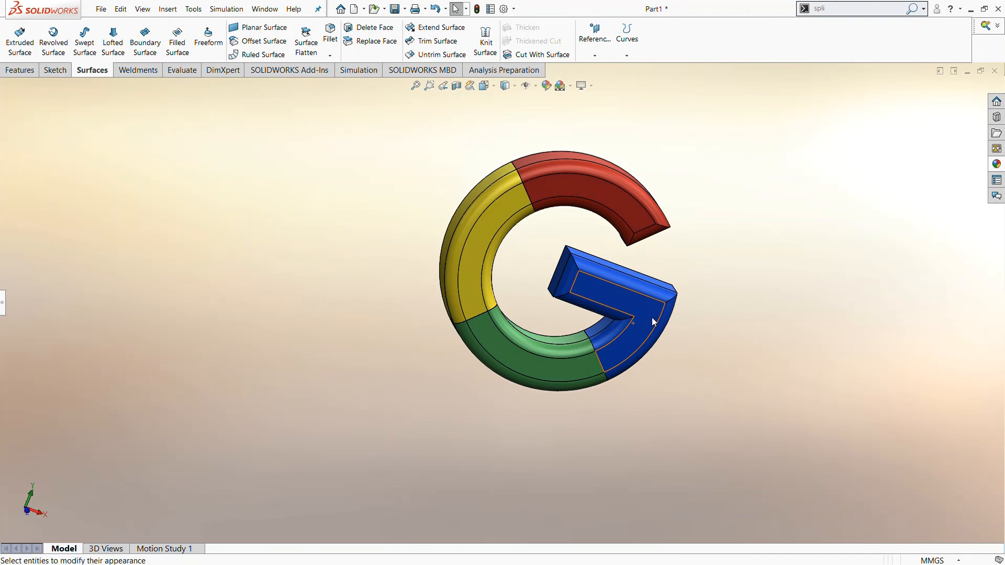
Step: Apply the white satin finish plastic appearance to the inner fillet face of the G's yellow section
{"action": "left_click", "coordinate": [996, 164]}
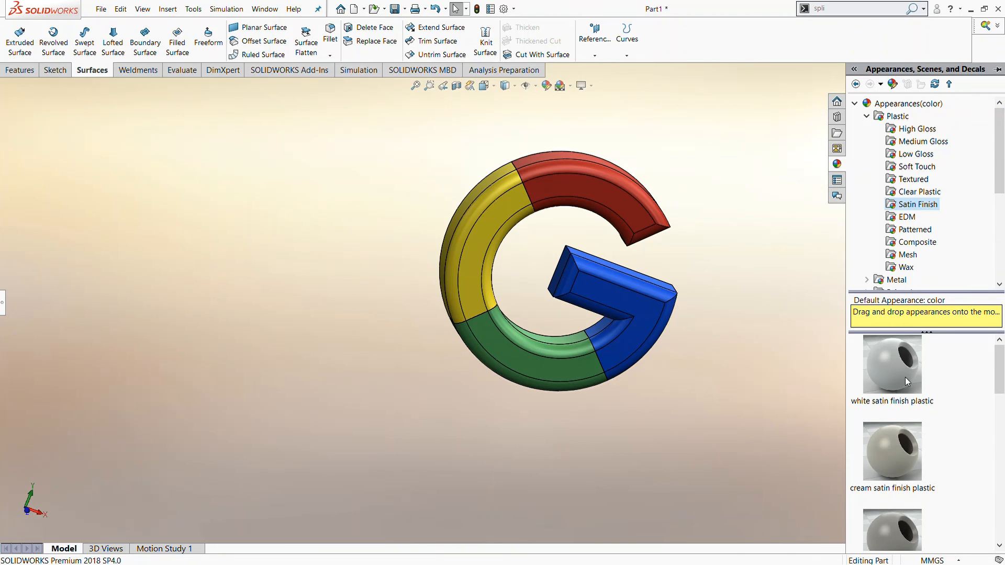
{"action": "left_click_drag", "start_coordinate": [906, 378], "coordinate": [497, 238]}
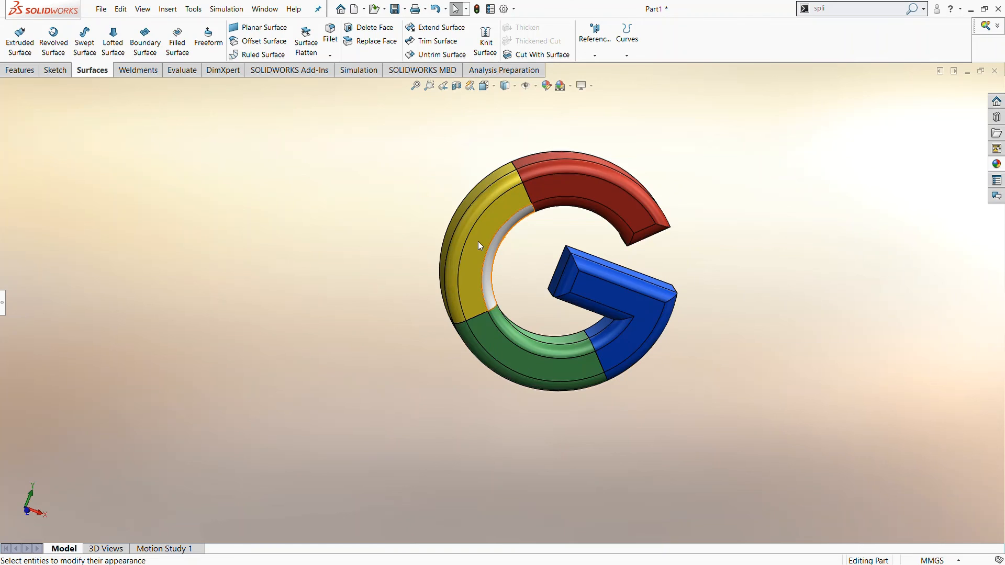